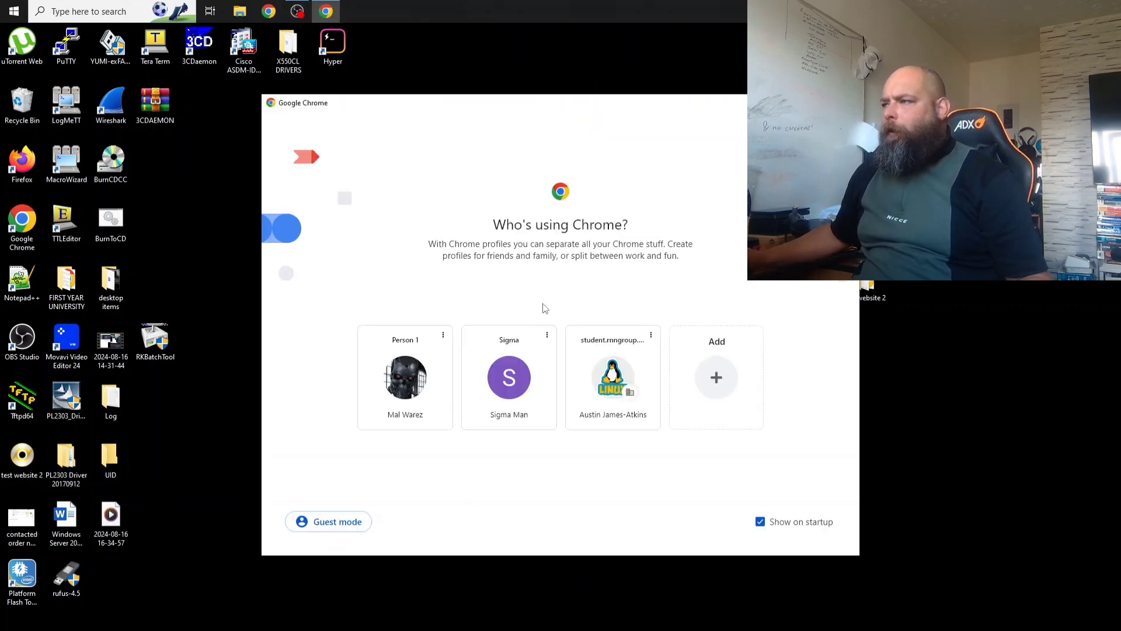
Open the browser with the second listed profile and load the Rob's stuff Hudl - TMF Custom Rom page.
left_click(535, 388)
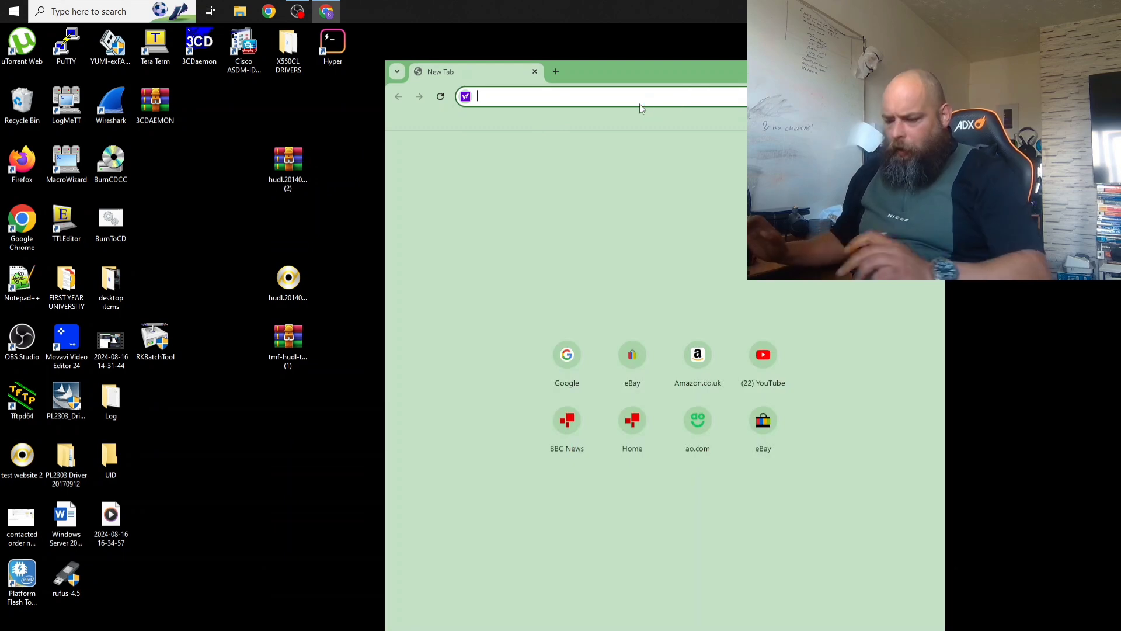
type("ROB")
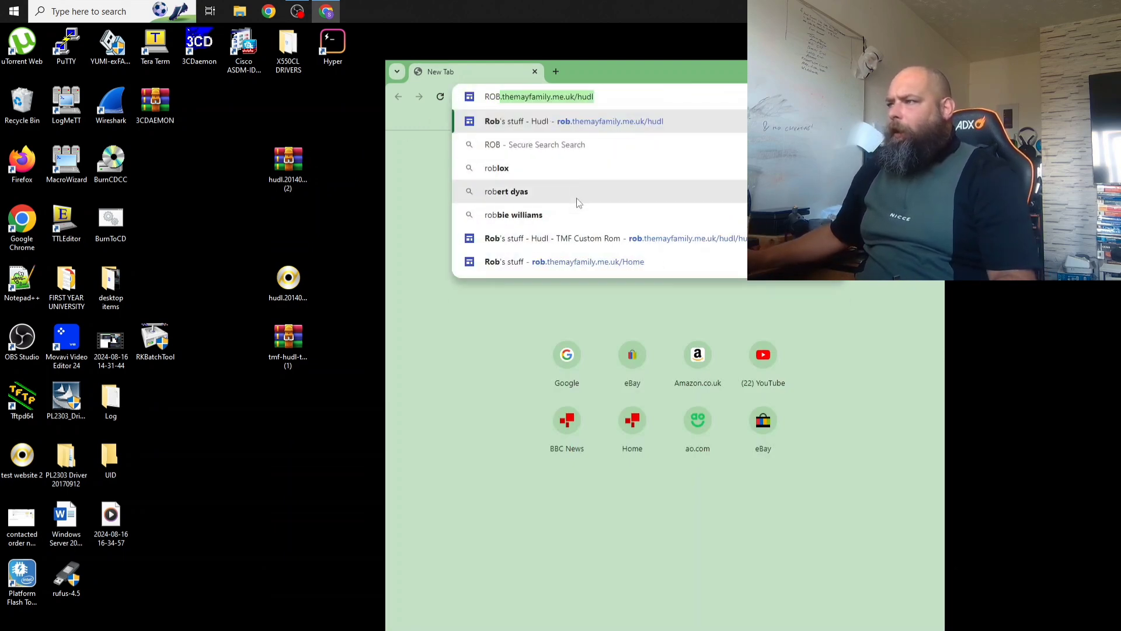
left_click(576, 240)
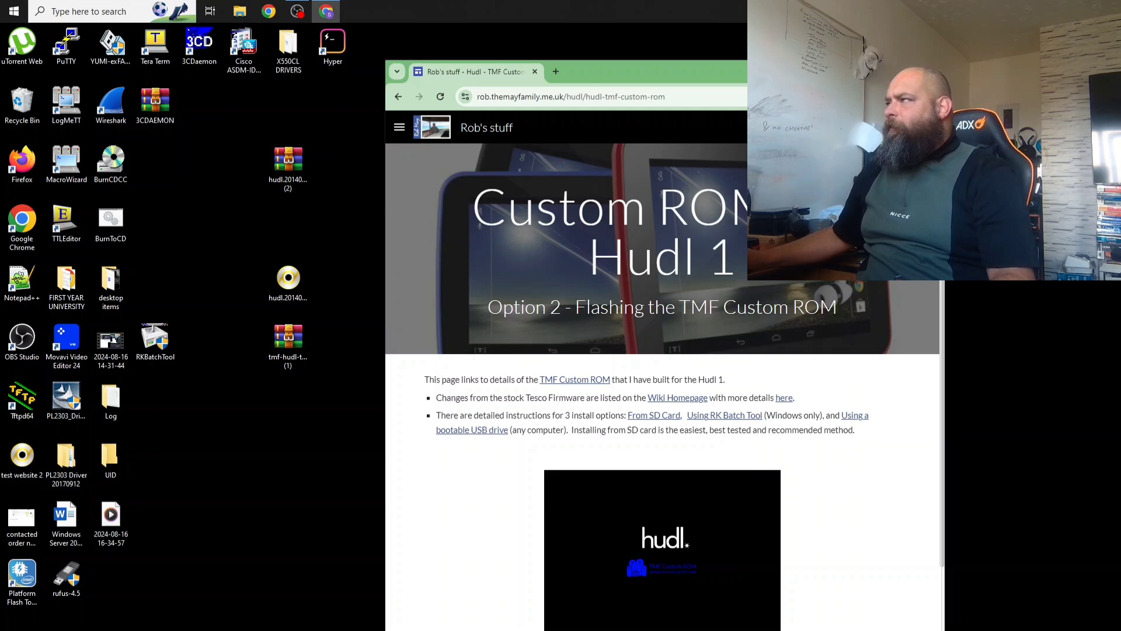
key("super+Left")
key("super+Up")
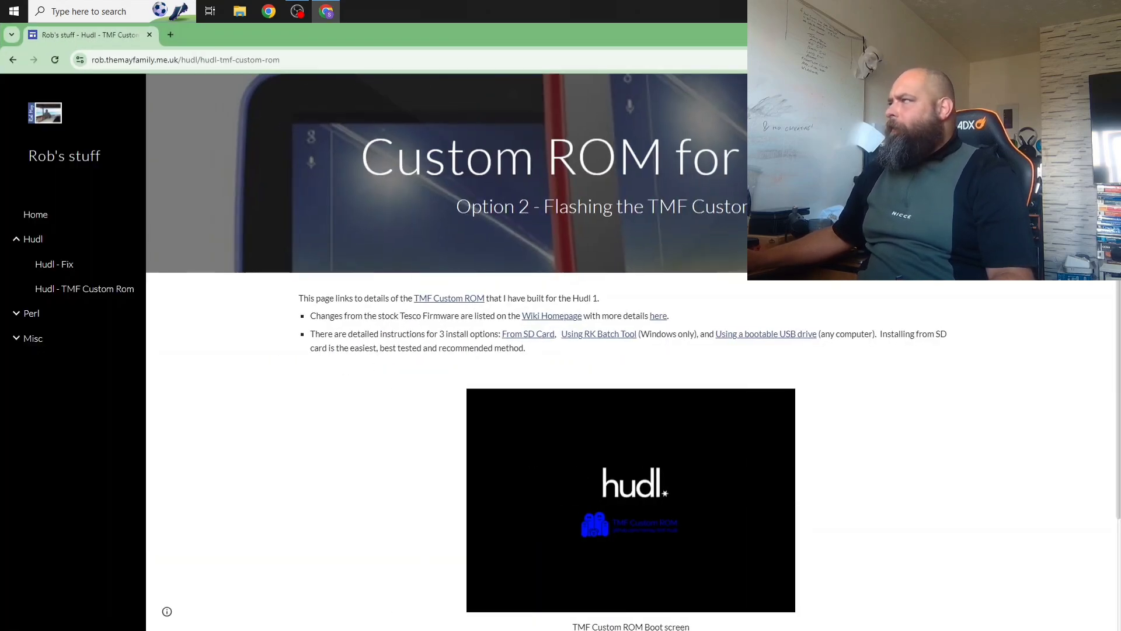
key("super+Down")
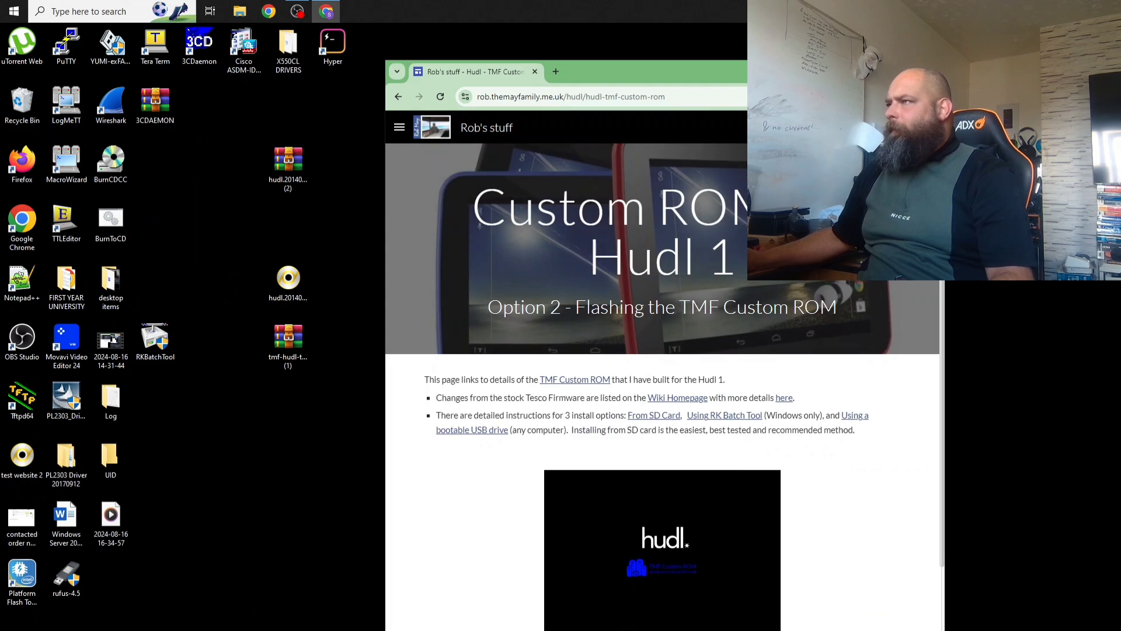
key("super+Left")
key("super+Up")
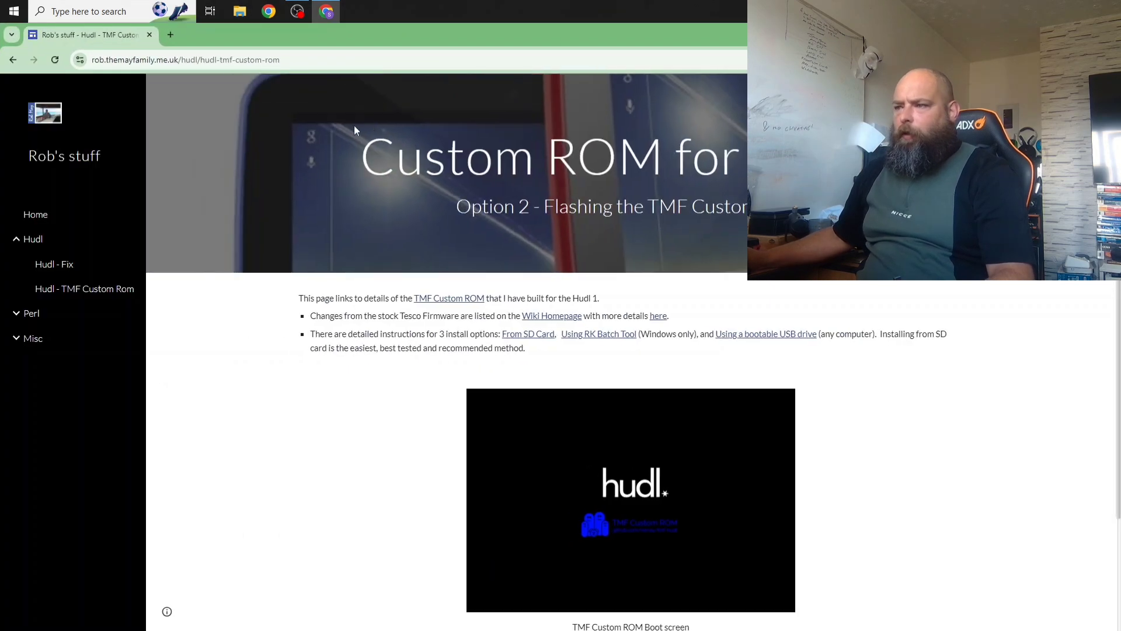
key("super+Down")
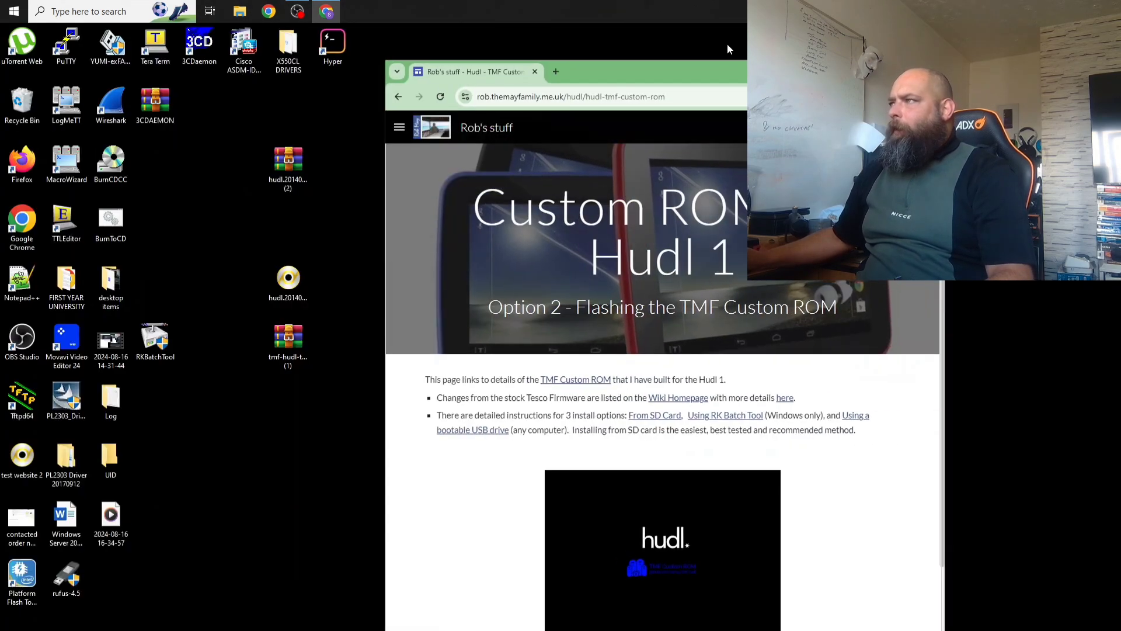
Snap the browser window to the left half of the desktop and open the bootable USB drive install instructions.
left_click_drag(723, 71, 2, 35)
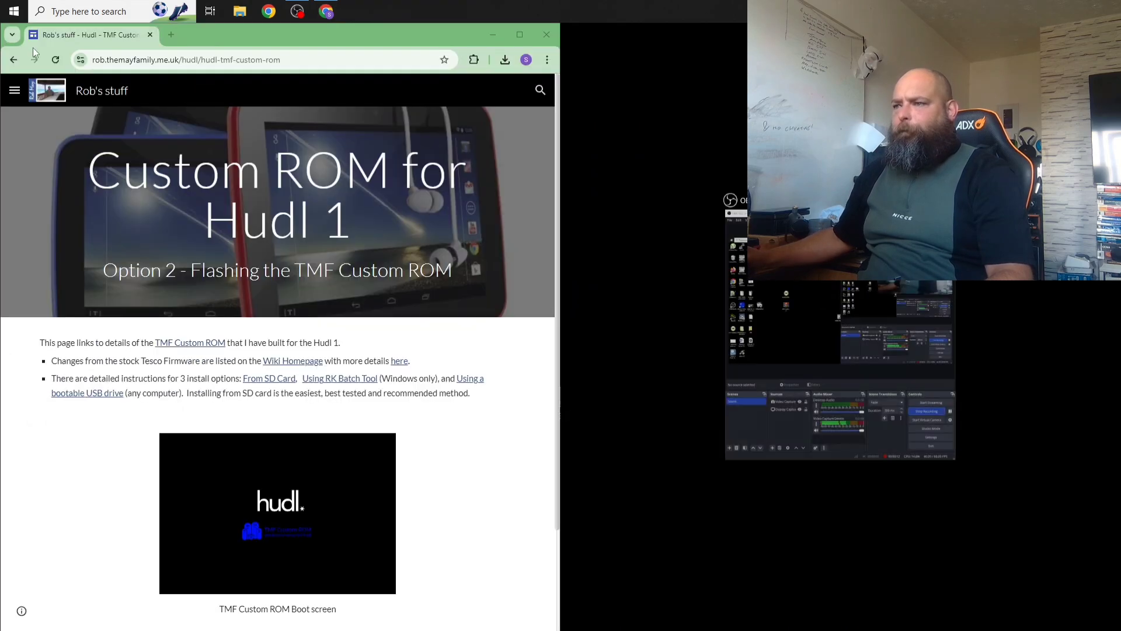
left_click(106, 398)
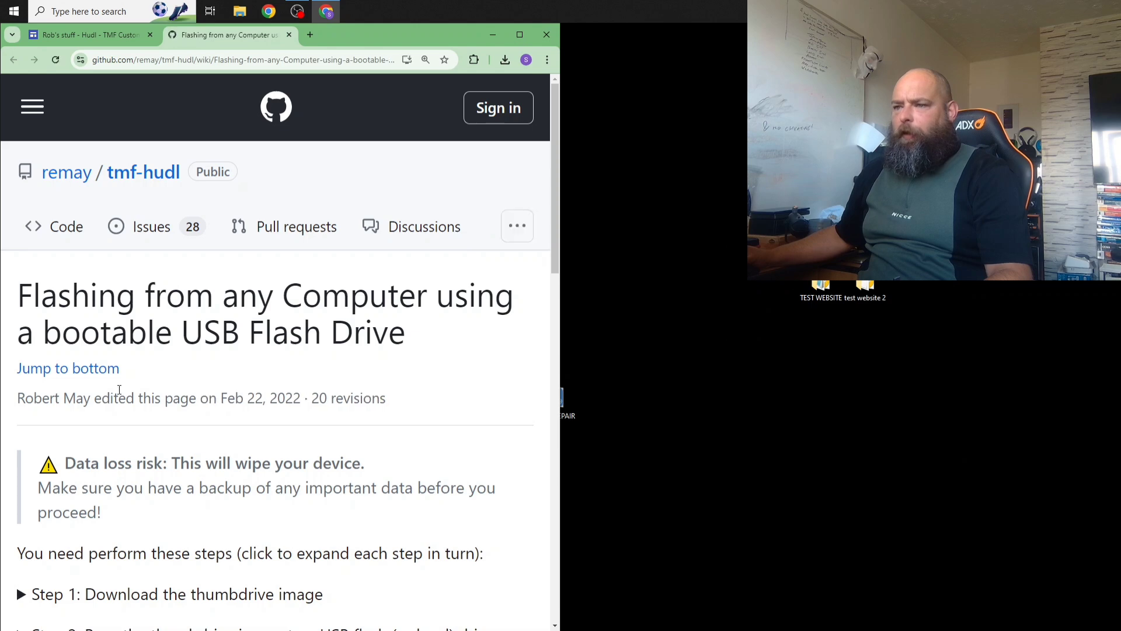
Expand Step 1 about downloading the thumbdrive image and open the repository's Releases page.
scroll(176, 374, "down", 5)
left_click(206, 306)
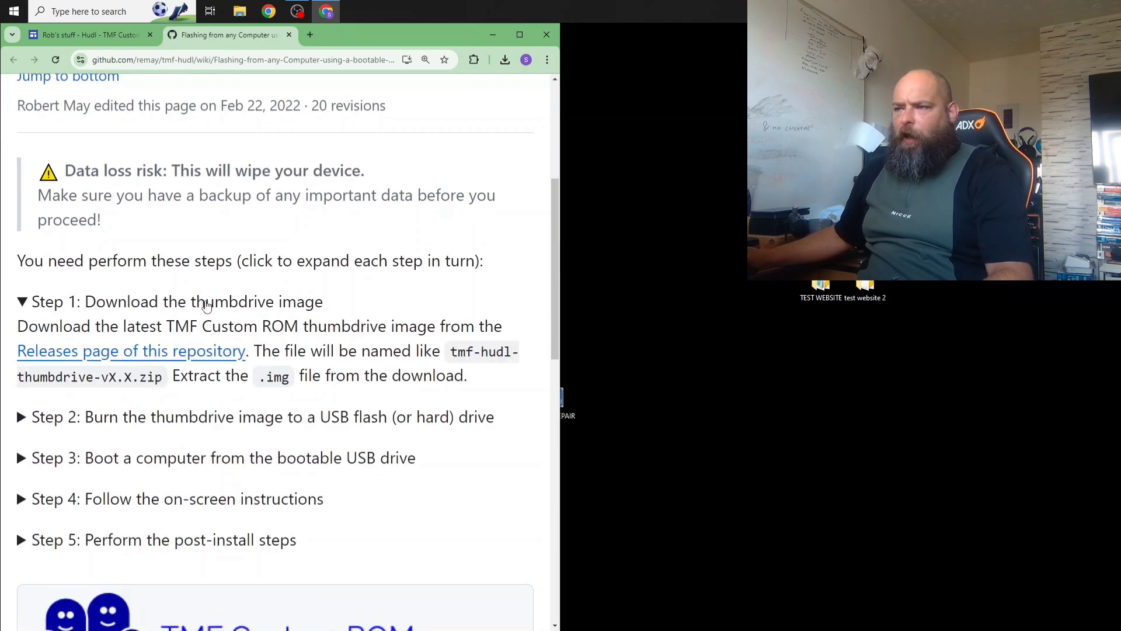
left_click(228, 353)
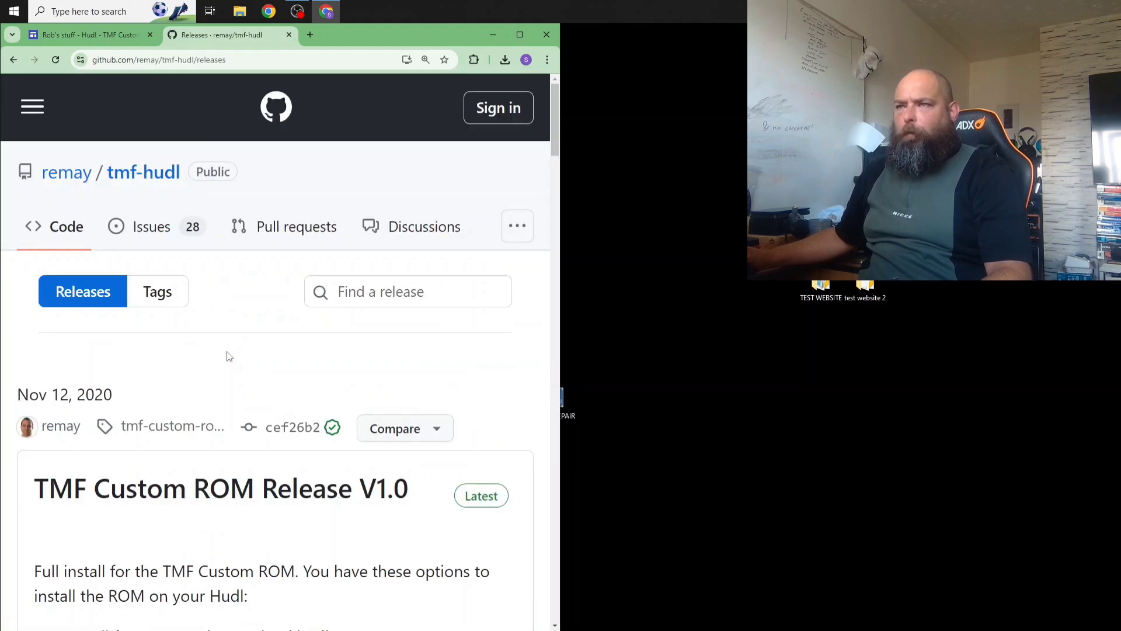
Download tmf-hudl-thumbdrive-v1.0.zip from the TMF Custom ROM Release V1.0 assets, check the recent downloads and close the browser.
scroll(229, 352, "down", 3)
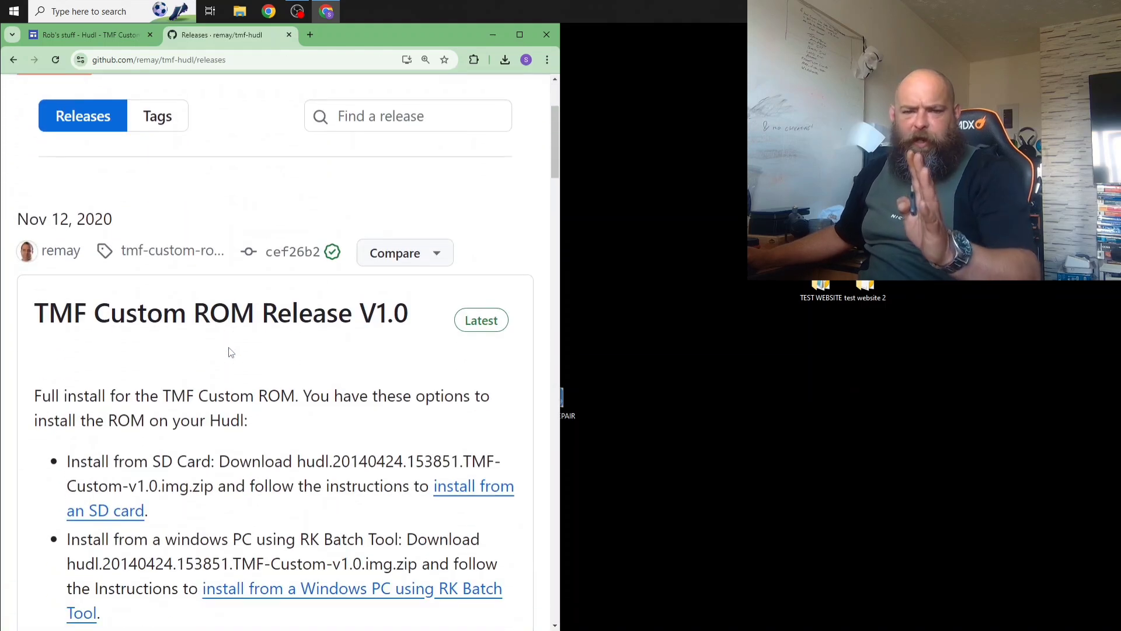
scroll(229, 351, "down", 4)
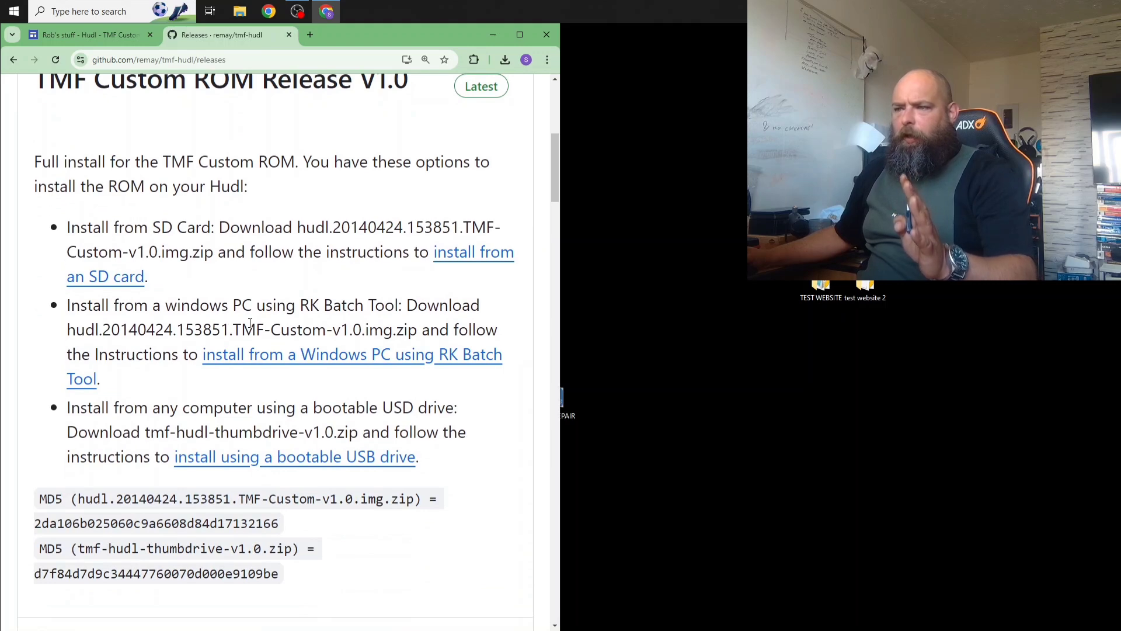
scroll(250, 322, "down", 5)
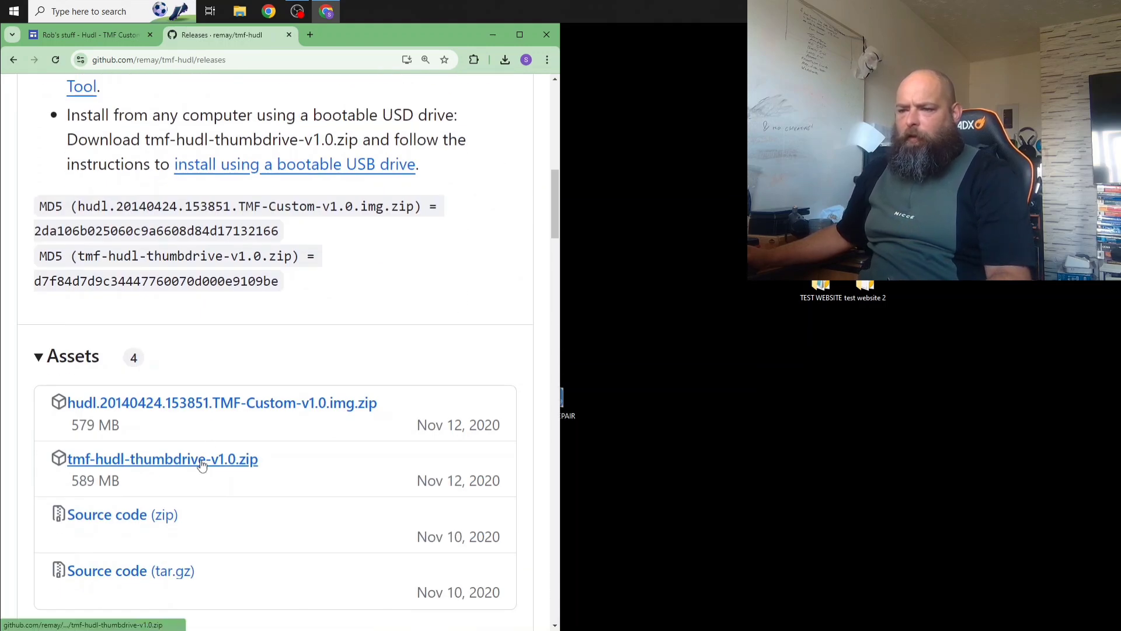
scroll(202, 464, "down", 5)
scroll(197, 232, "up", 3)
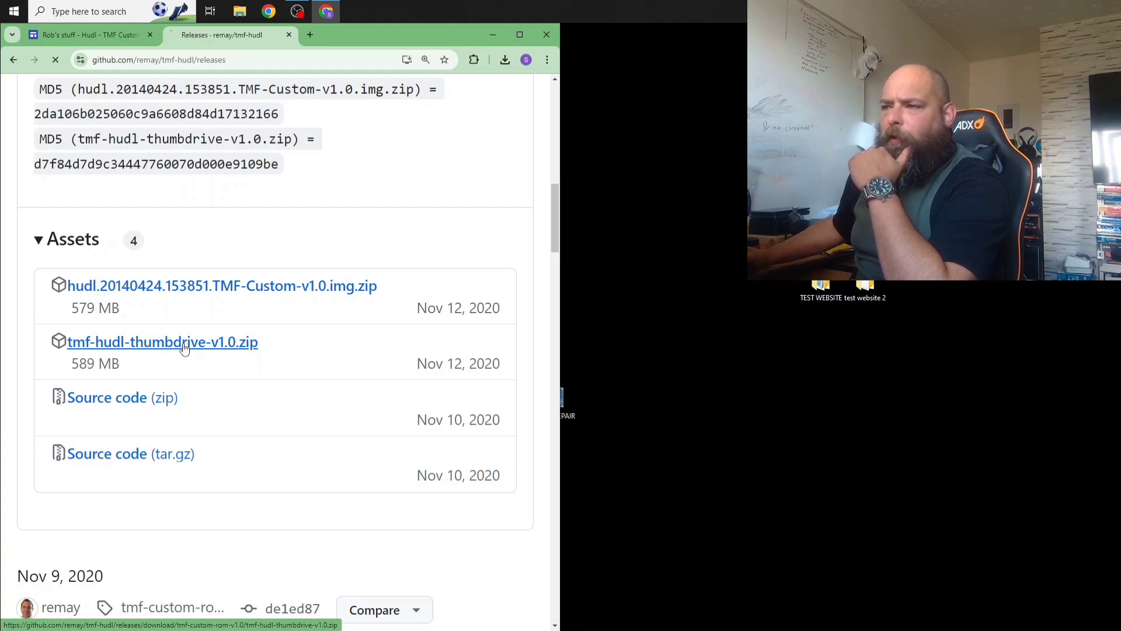
left_click(184, 347)
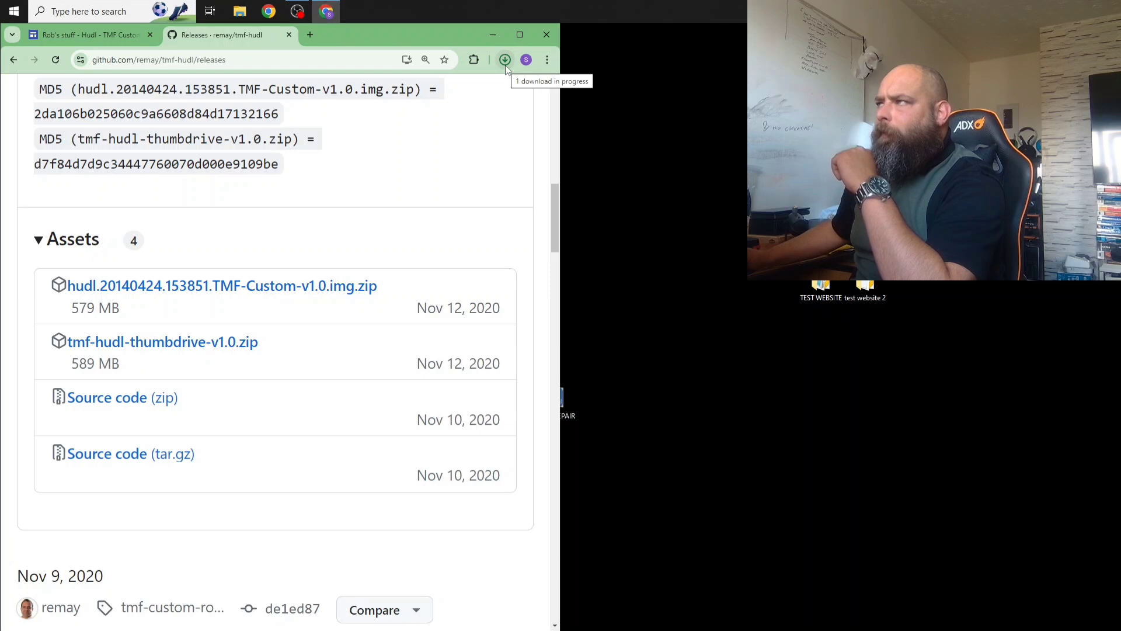
left_click(506, 60)
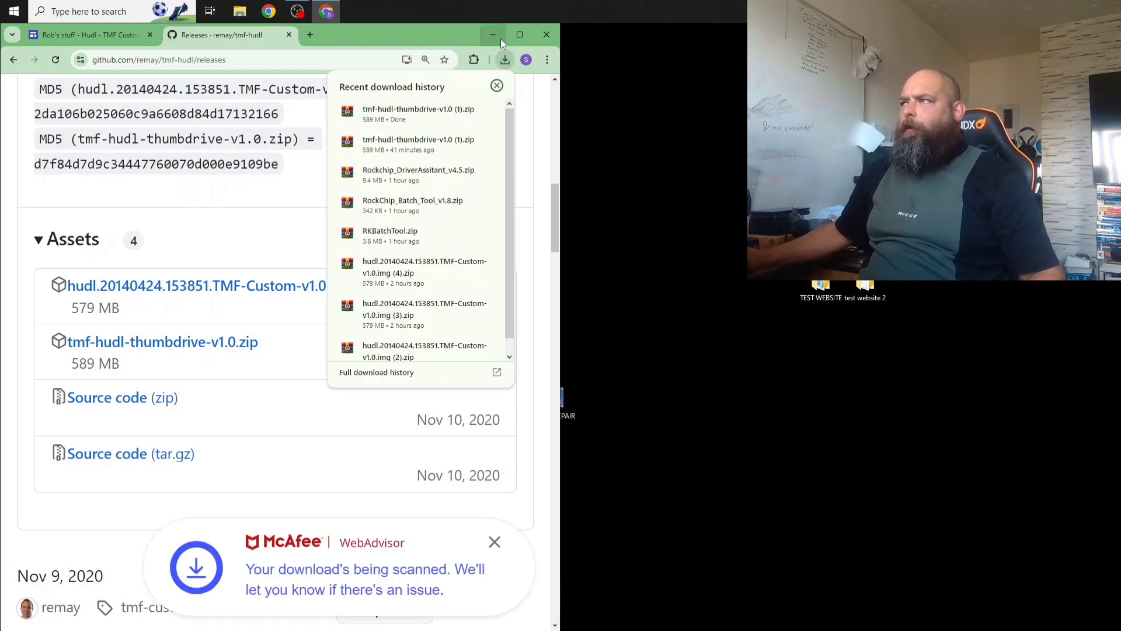
left_click(544, 36)
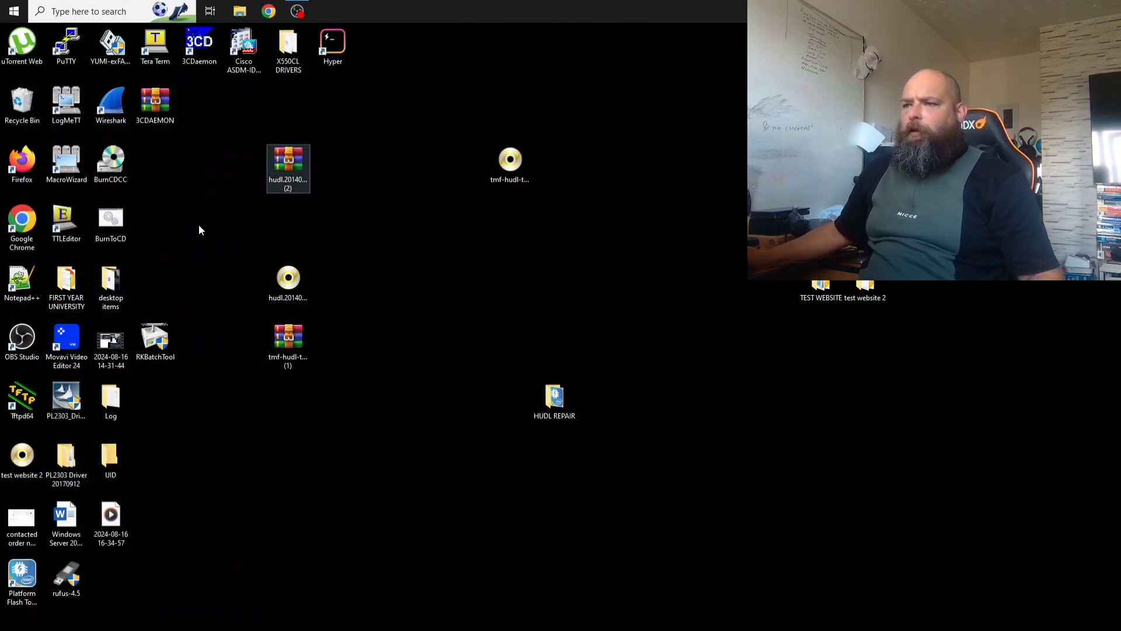
Open the Downloads folder in File Explorer and select the tmf-hudl-thumbdrive-v1.0 (1) archive.
left_click(243, 13)
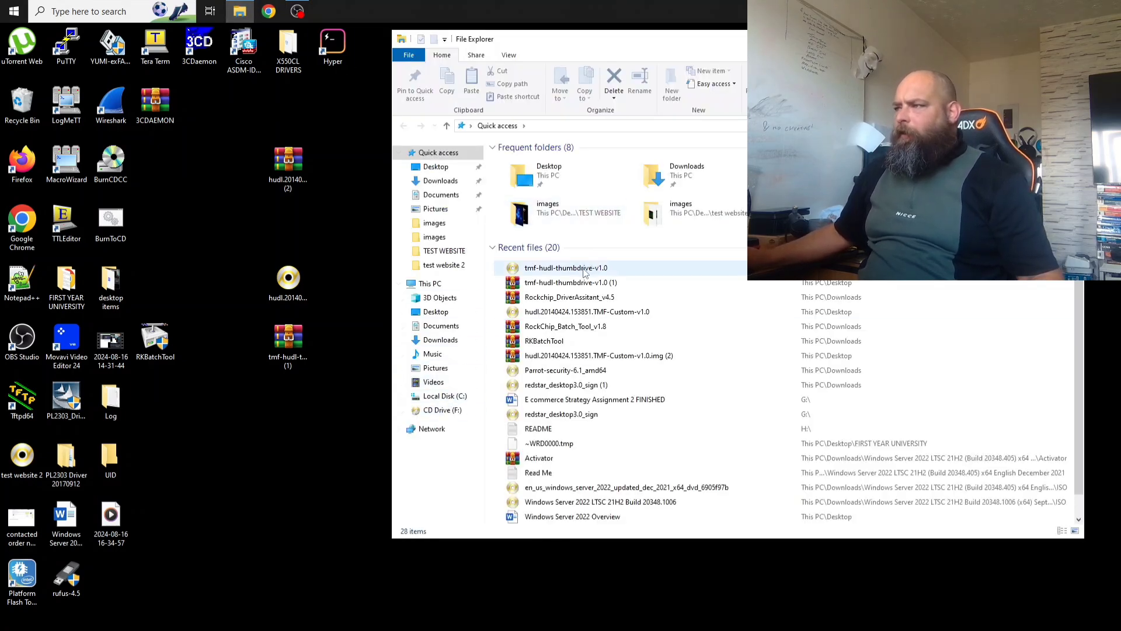
left_click(439, 183)
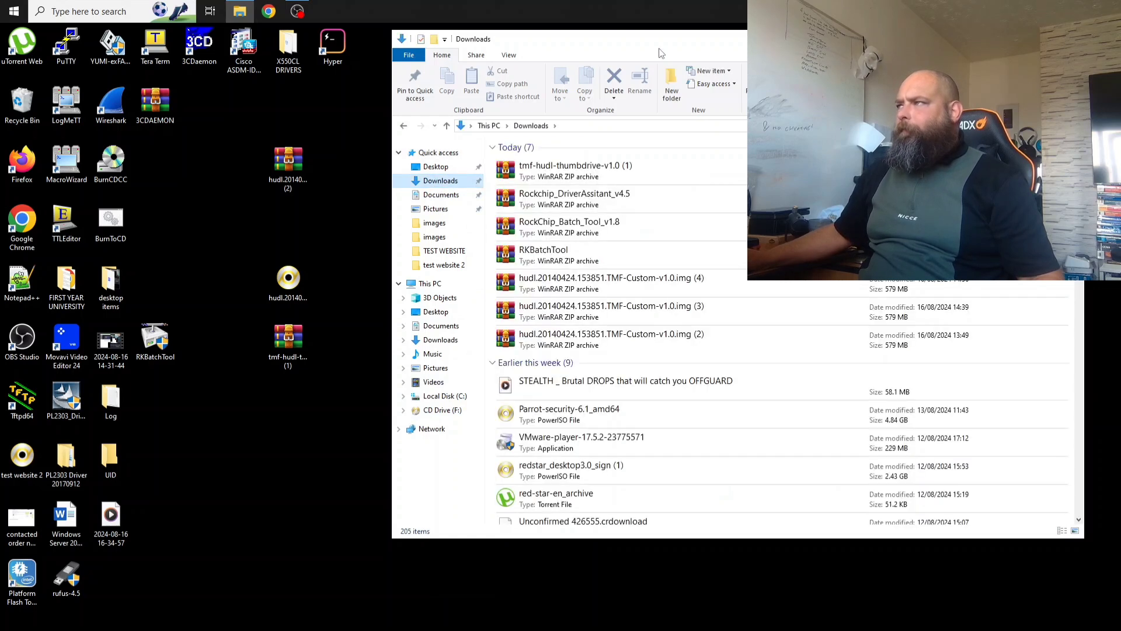
left_click_drag(662, 42, 375, 40)
left_click(322, 171)
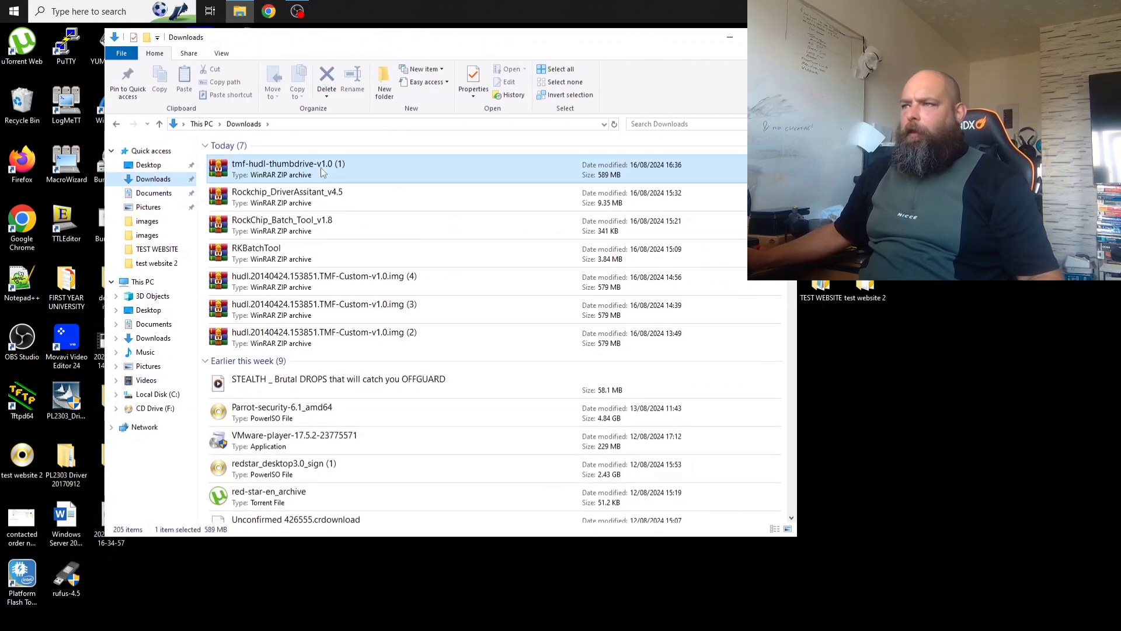
Extract the thumbdrive archive to the Desktop, replacing the existing image file, and close the Downloads window.
right_click(322, 168)
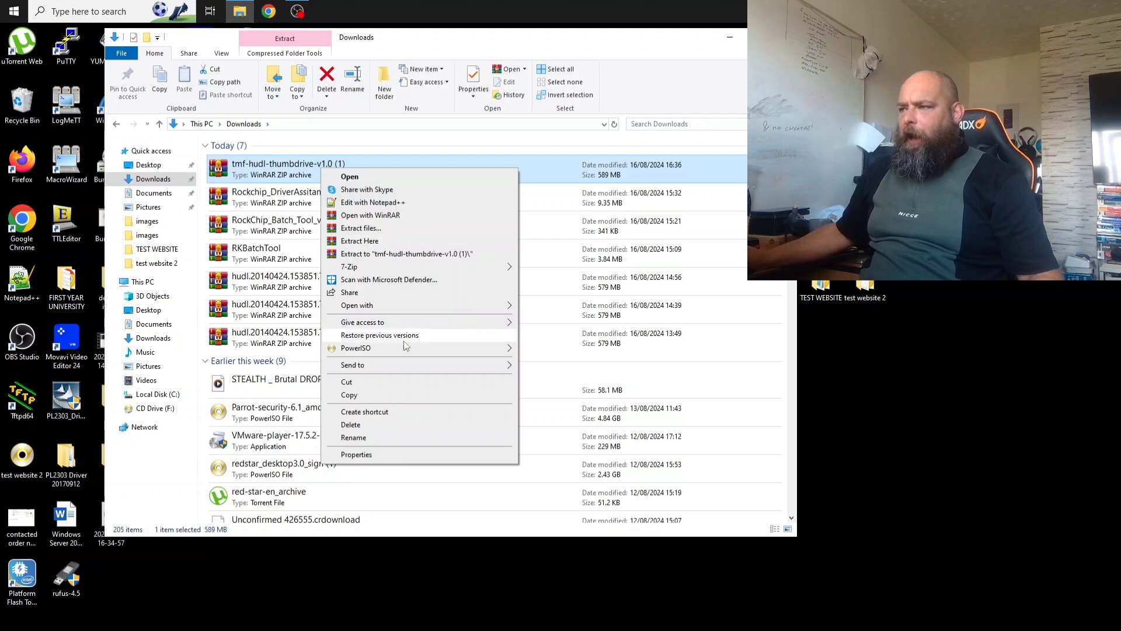
left_click(390, 229)
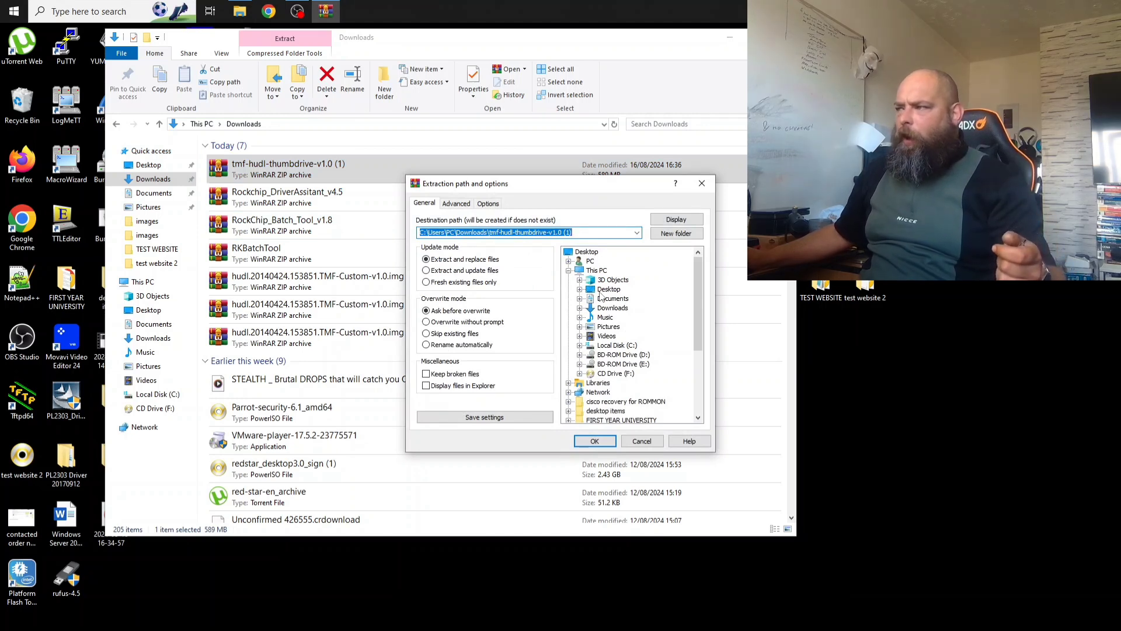
left_click(607, 290)
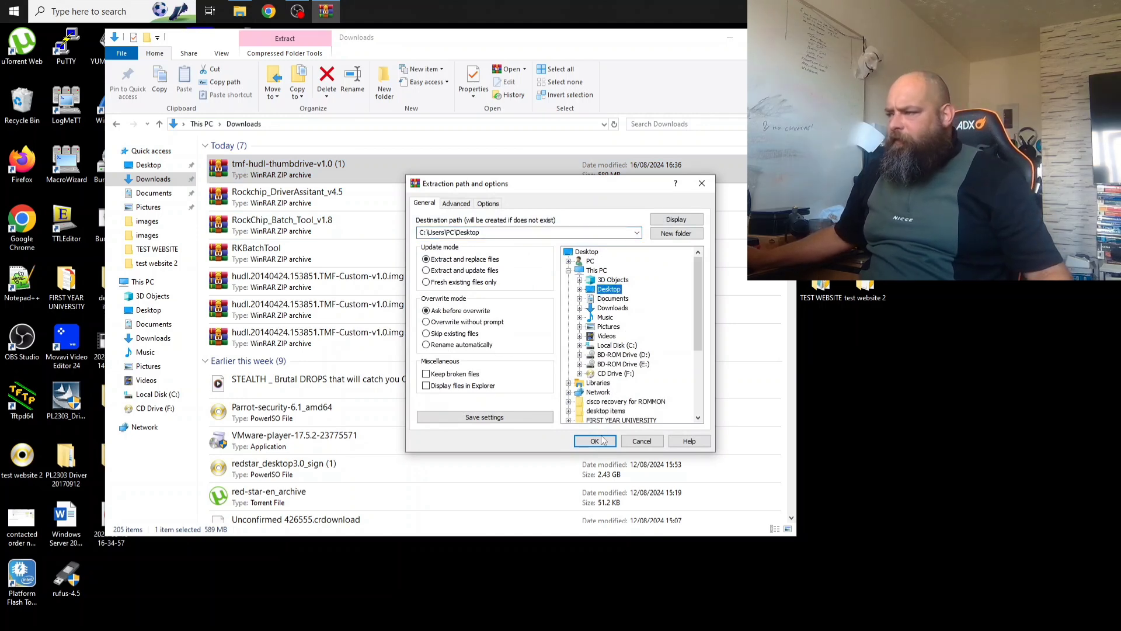
left_click(594, 441)
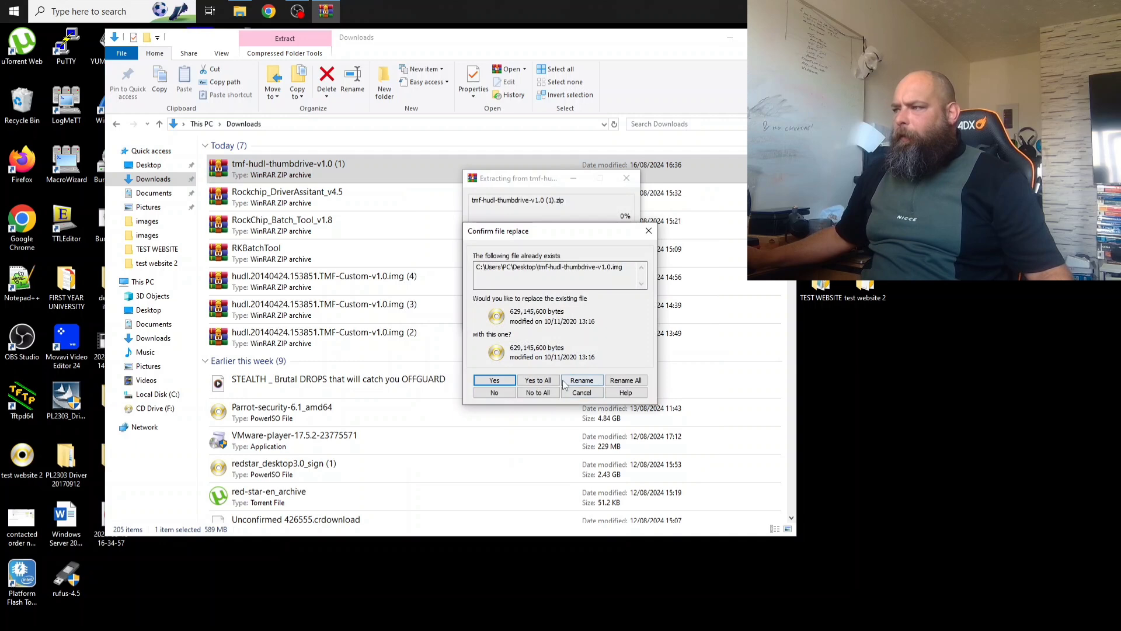
left_click(527, 380)
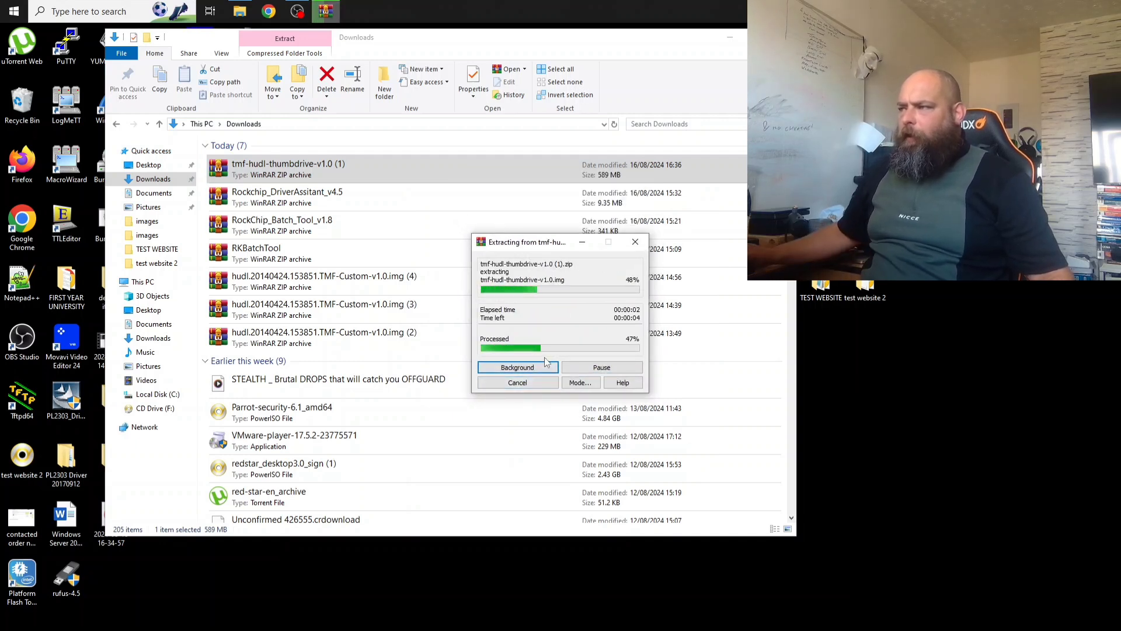
left_click_drag(531, 243, 229, 134)
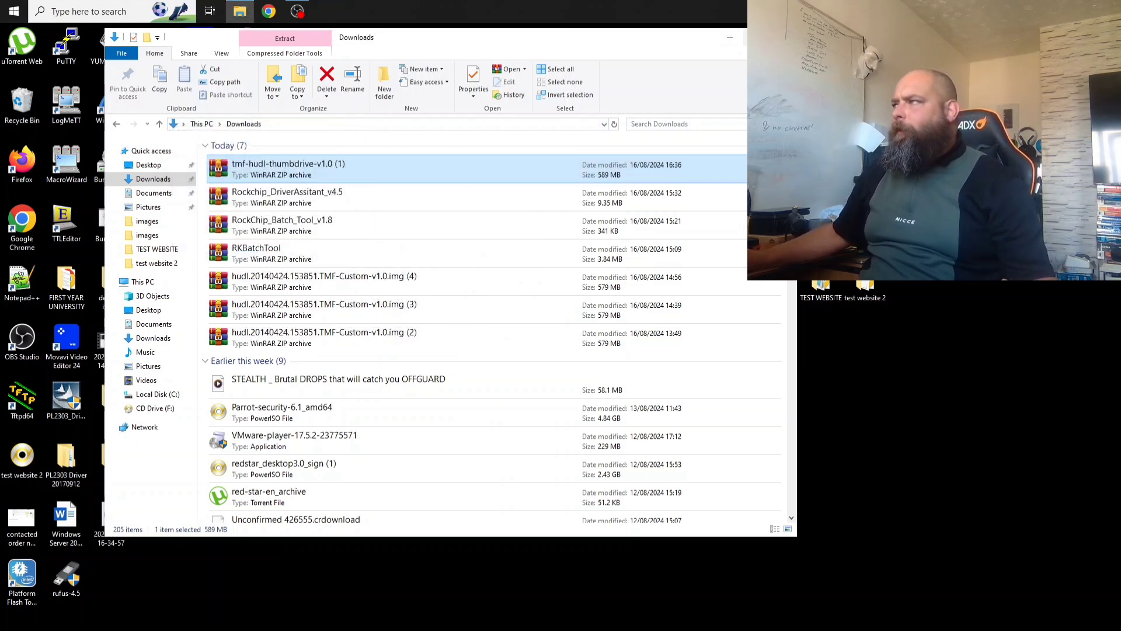
left_click(782, 37)
Move the hudl custom image, the tmf-hudl-thumbdrive-v1.0 image and rufus-4.5 to free space near the middle of the desktop.
left_click(289, 285)
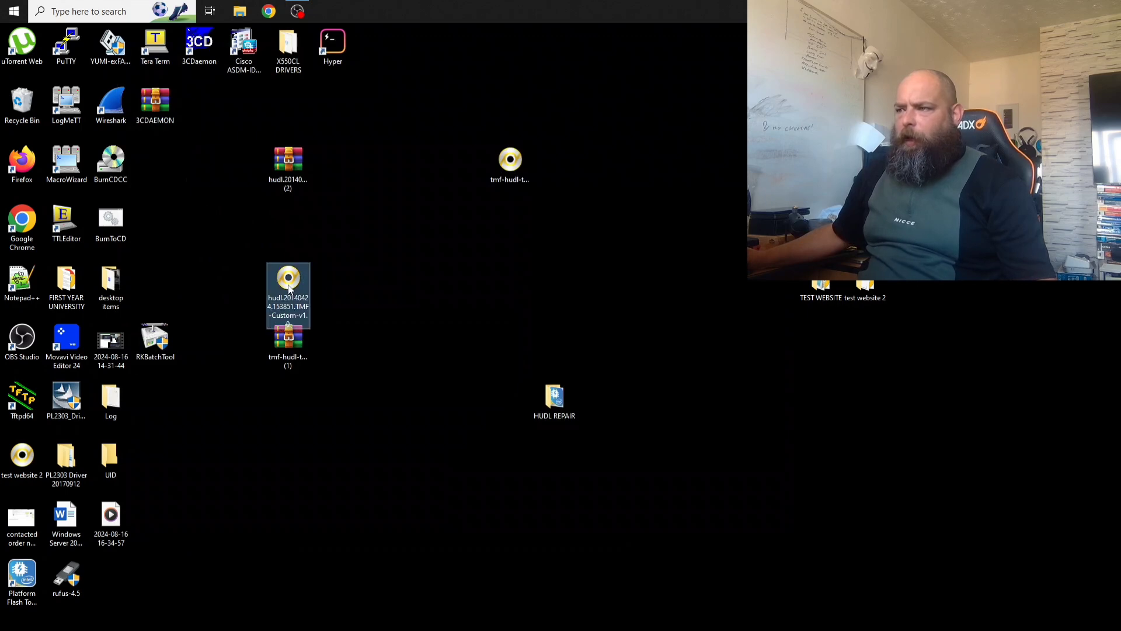
left_click_drag(290, 288, 359, 251)
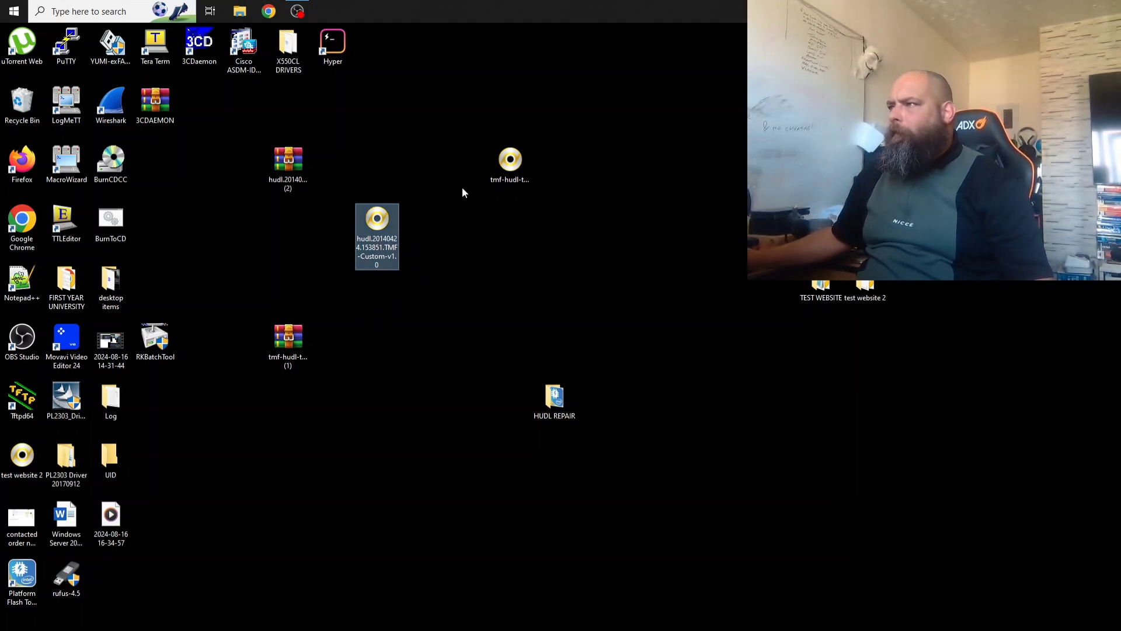
left_click(498, 168)
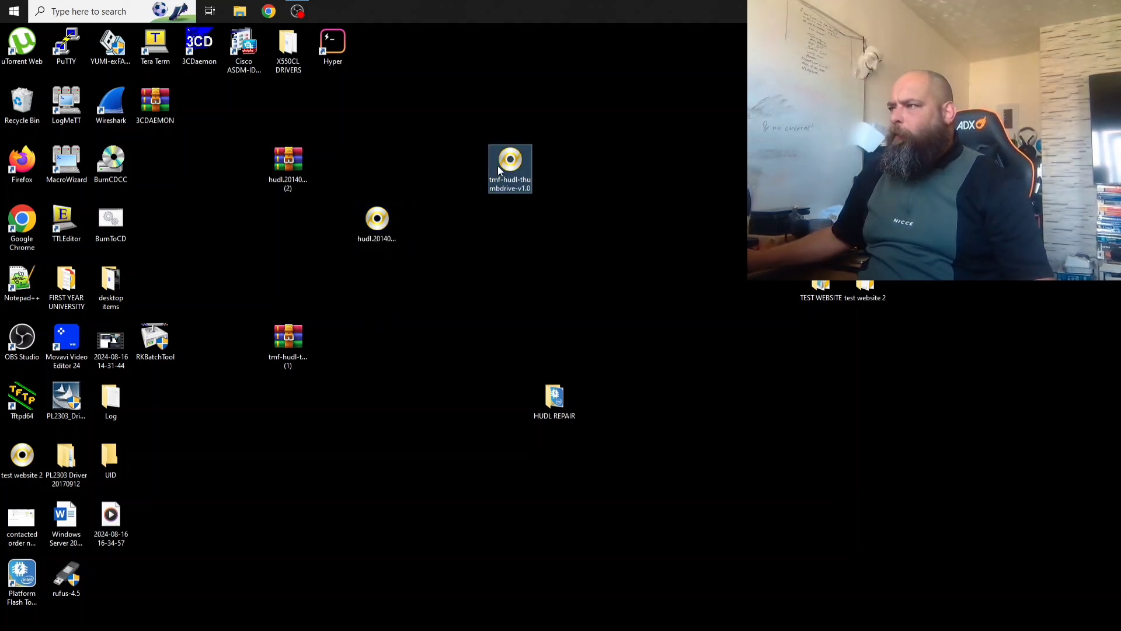
left_click_drag(414, 277, 402, 298)
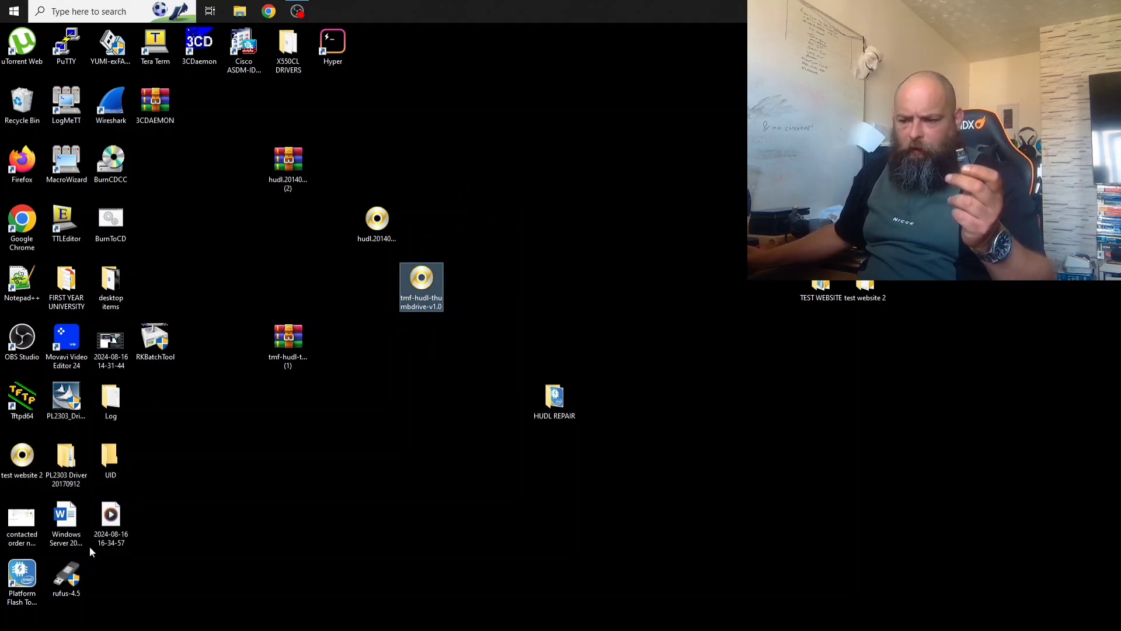
left_click_drag(66, 583, 418, 426)
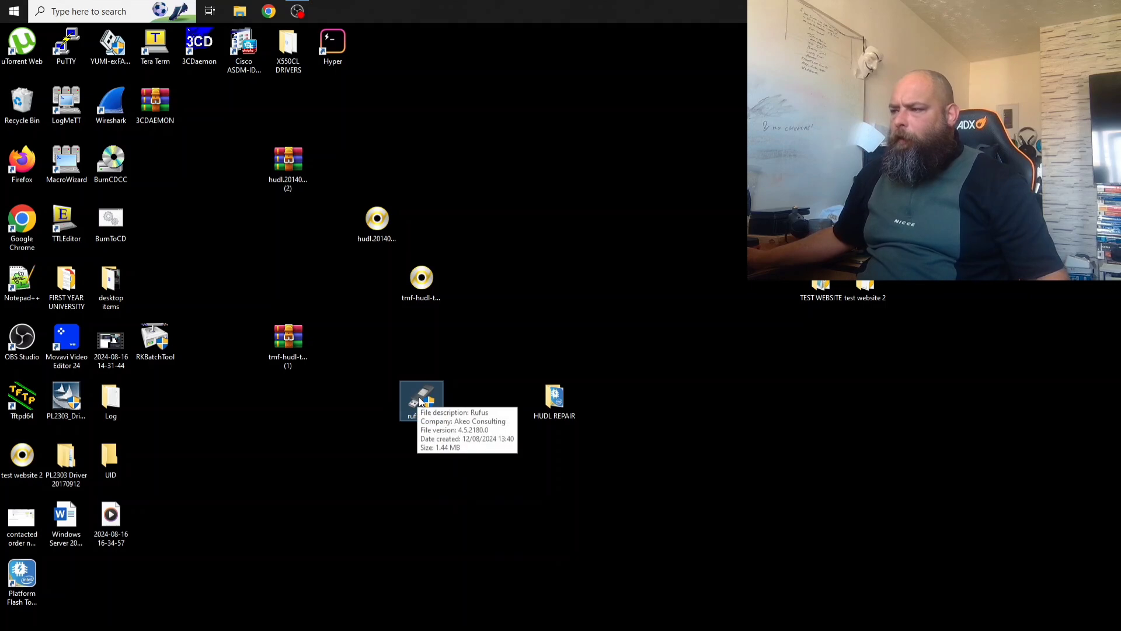
Launch rufus-4.5 and load the tmf-hudl-thumbdrive-v1.0 image from the Desktop as the boot selection.
double_click(420, 400)
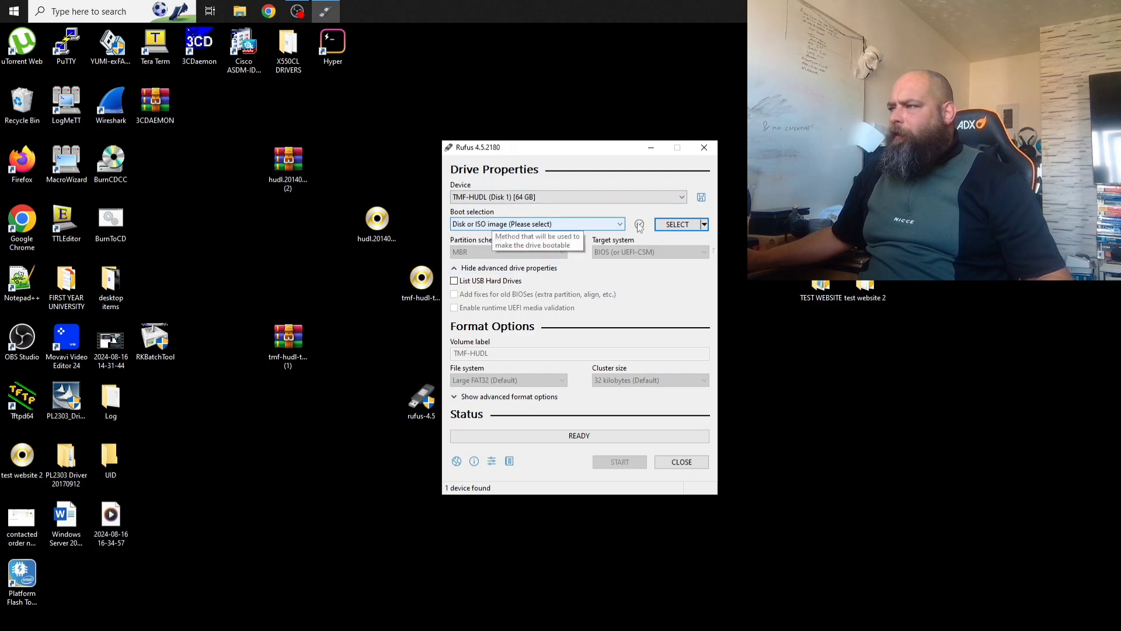
left_click(669, 229)
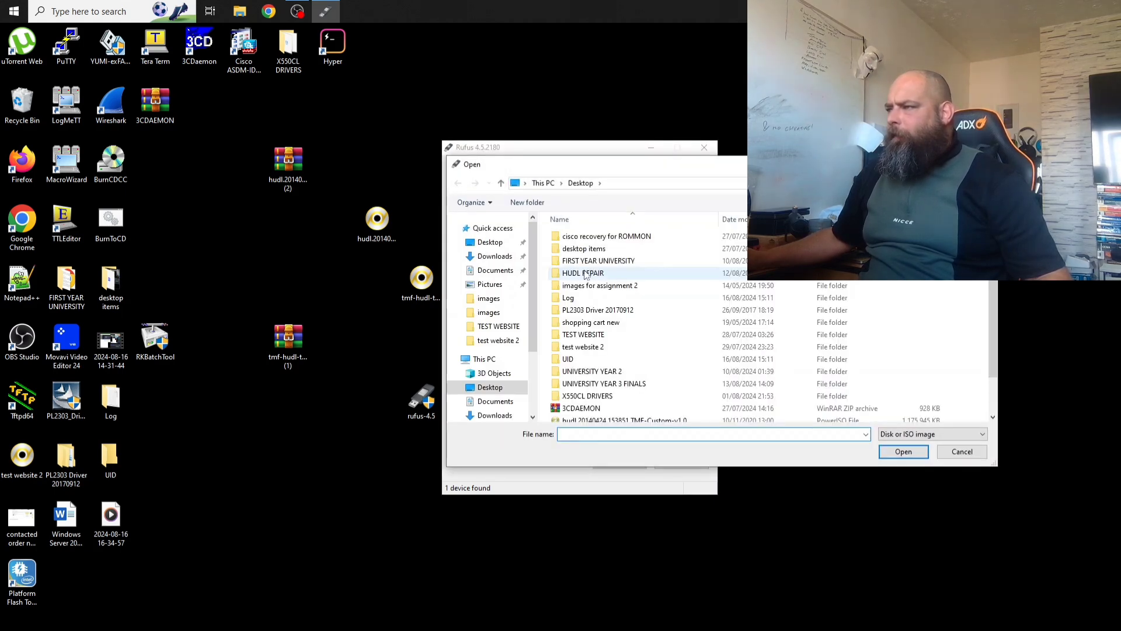
scroll(606, 368, "down", 2)
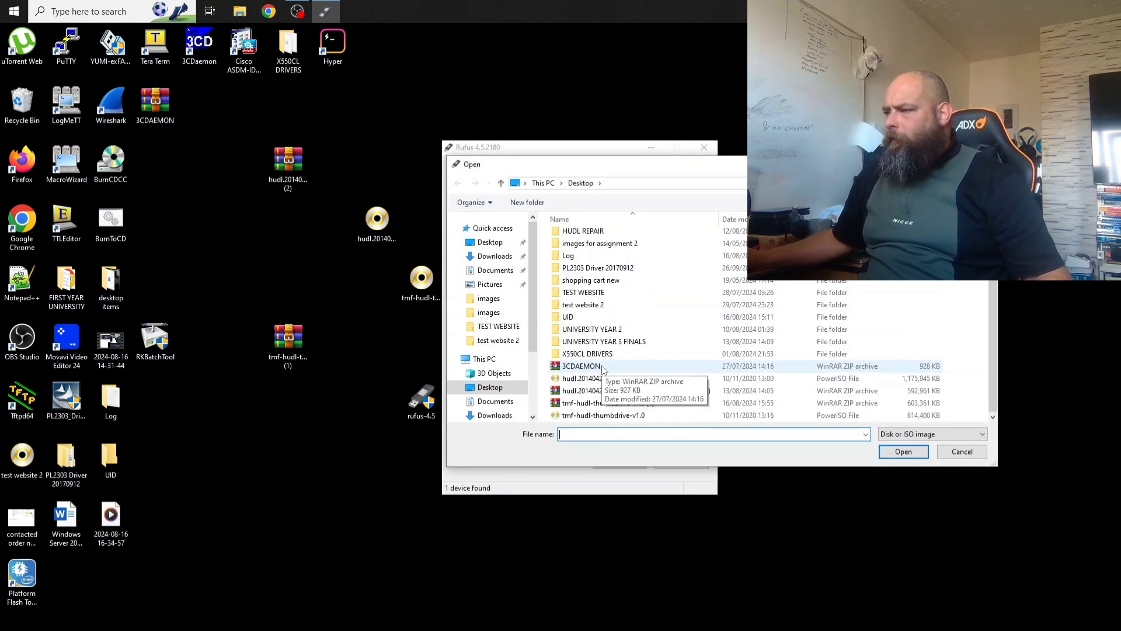
left_click(607, 418)
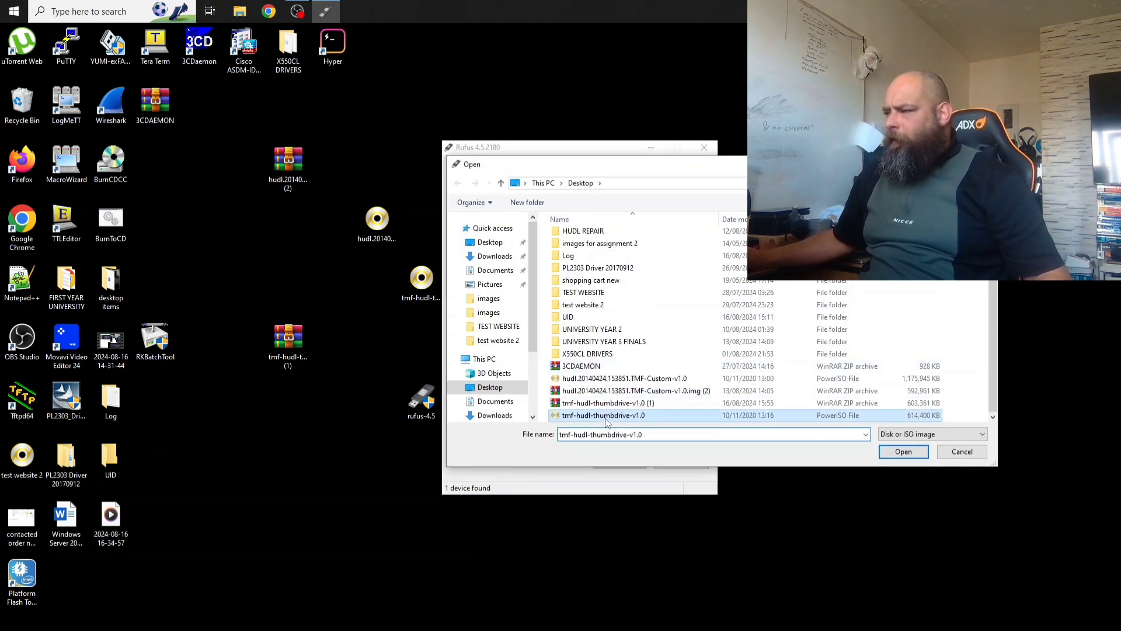
left_click(903, 451)
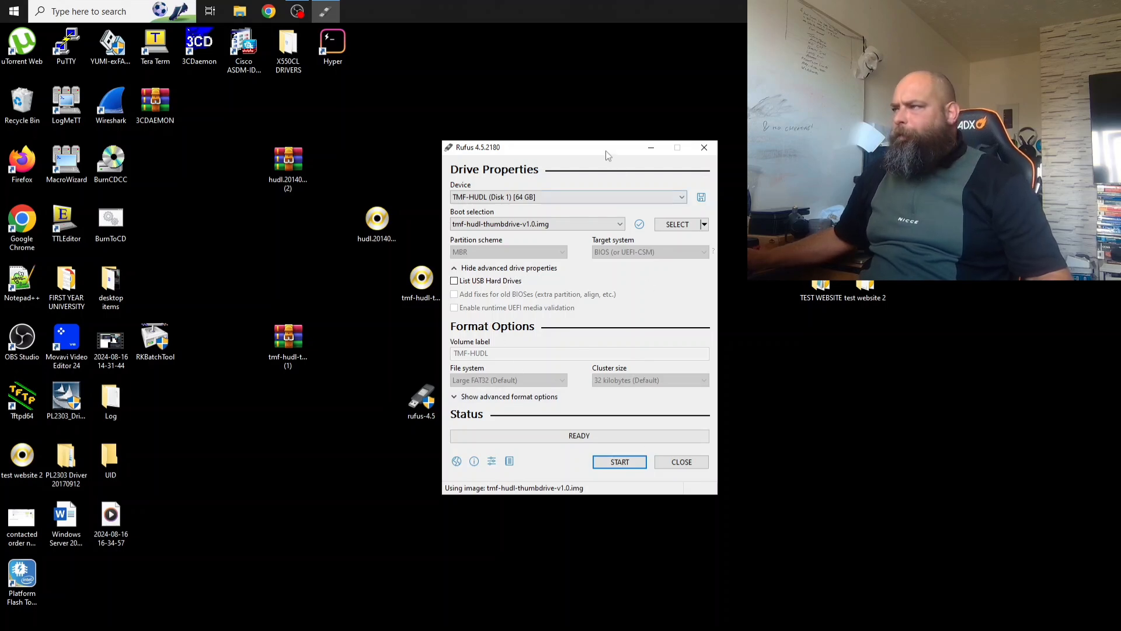
Write the thumbdrive image to the 64 GB TMF-HUDL drive, accepting the erasure of its data, and close Rufus once finished.
left_click_drag(606, 154, 404, 88)
left_click(423, 395)
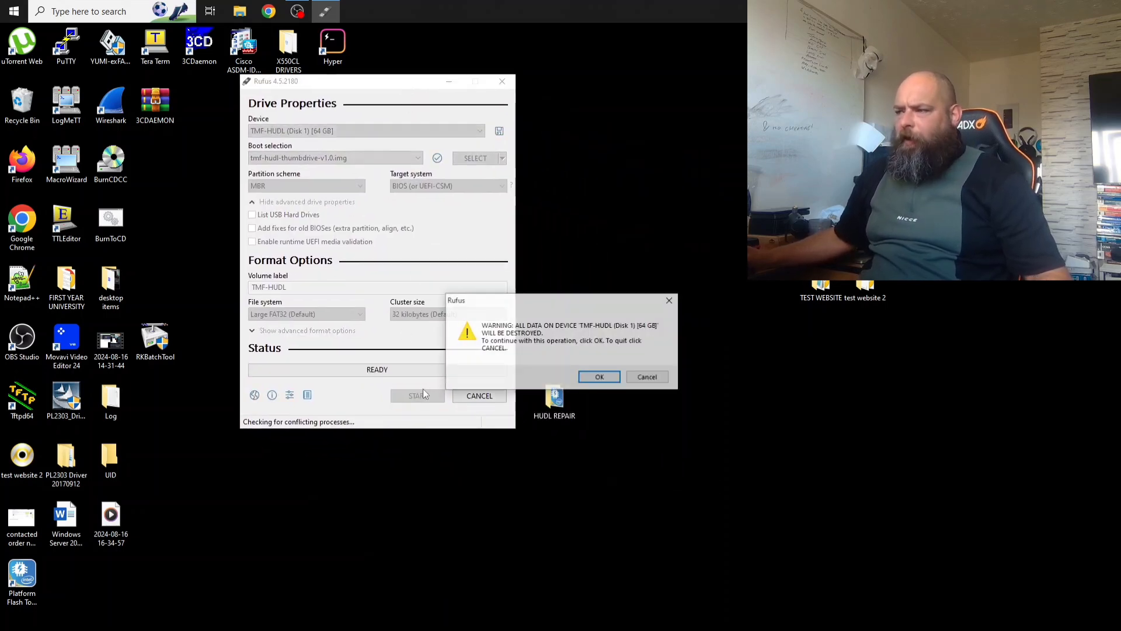
left_click(604, 376)
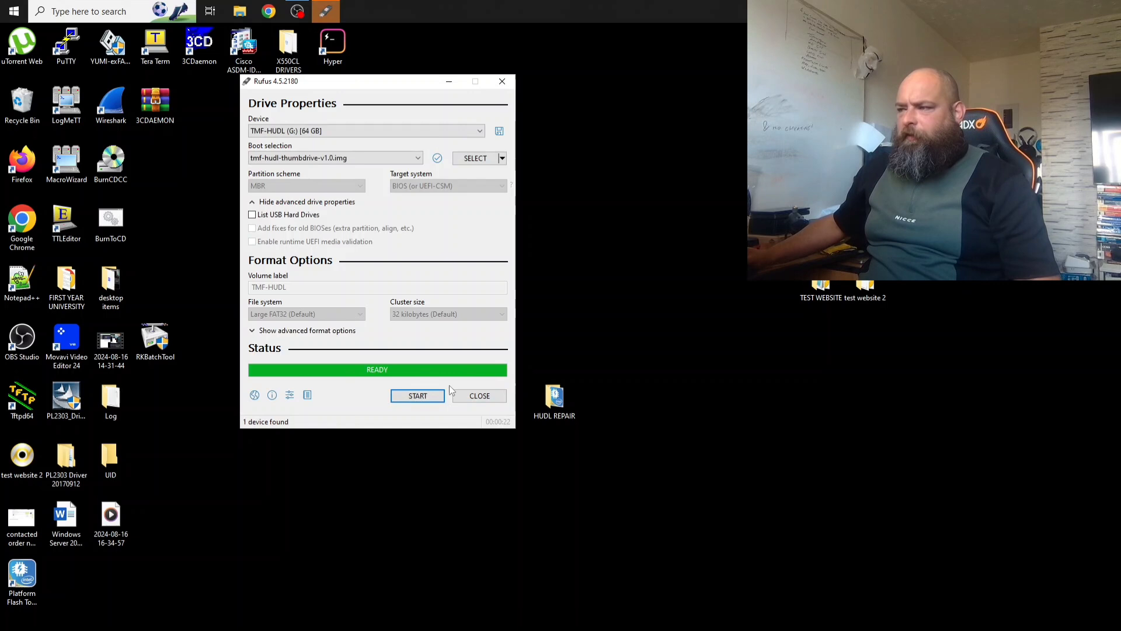
left_click(481, 395)
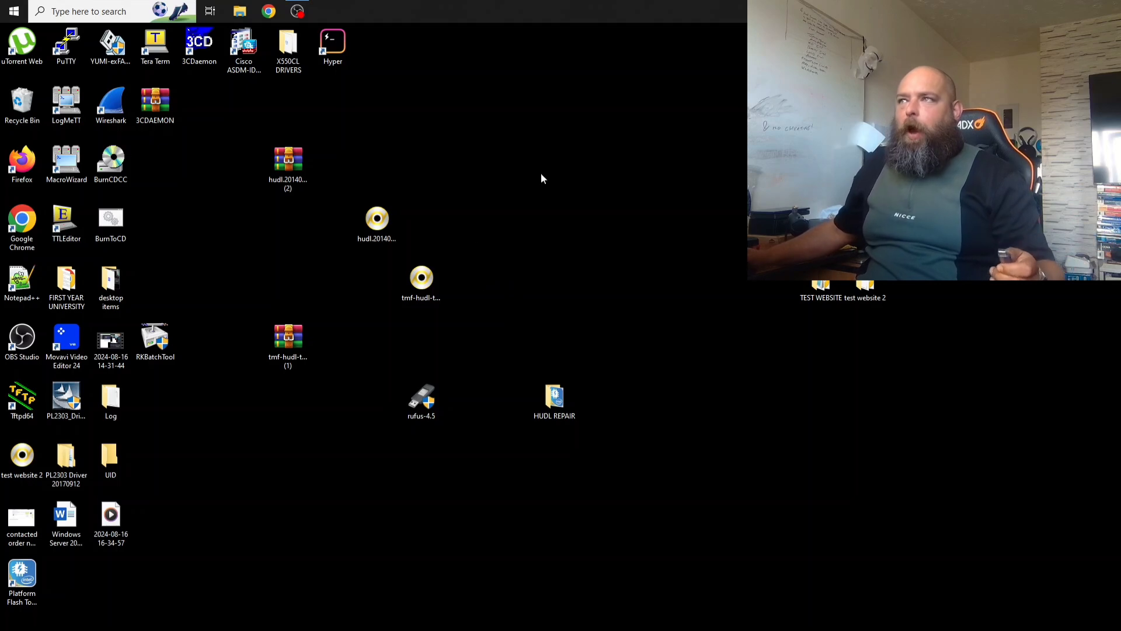
Switch to Chrome, open the Hudl - TMF Custom Rom page from the address suggestions and look over its install options.
left_click(296, 12)
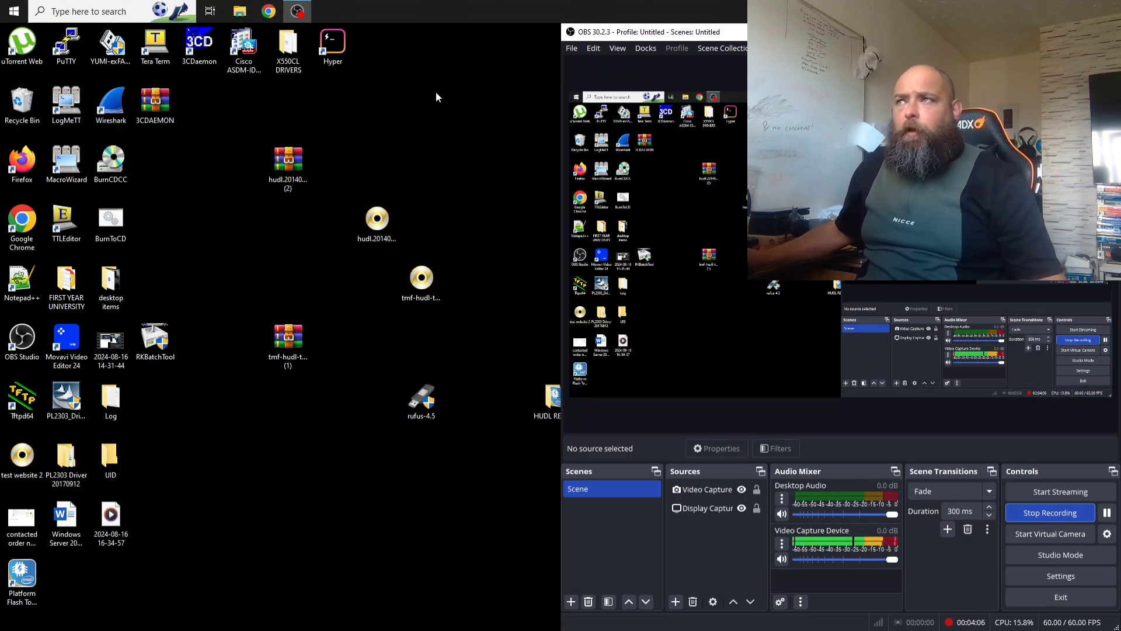
left_click(266, 14)
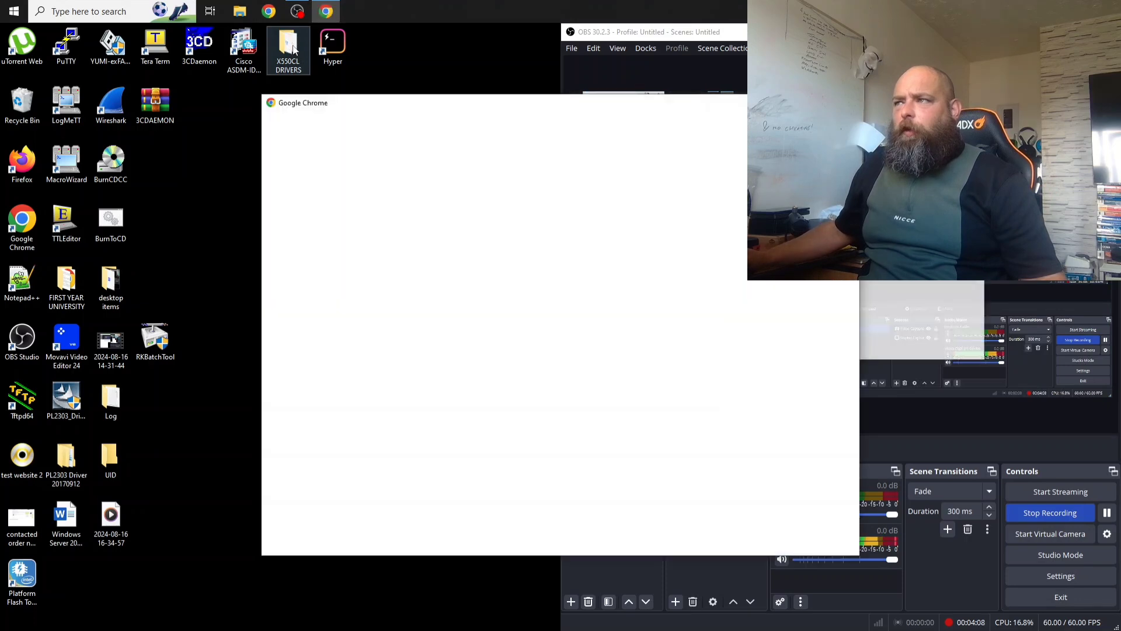
left_click(517, 373)
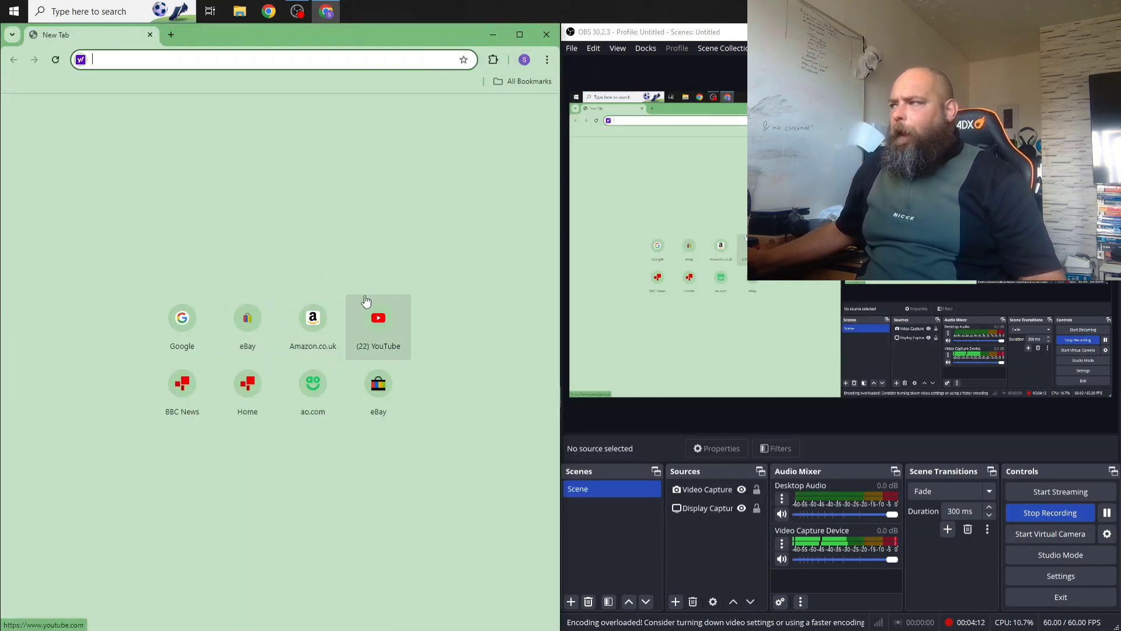
left_click(193, 313)
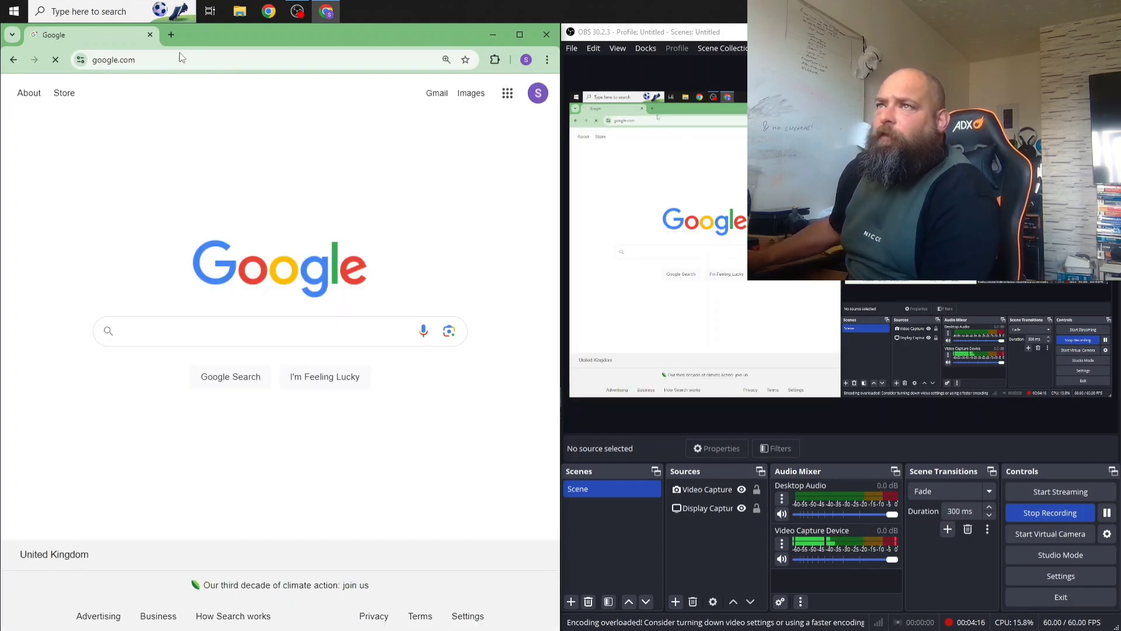
left_click(179, 58)
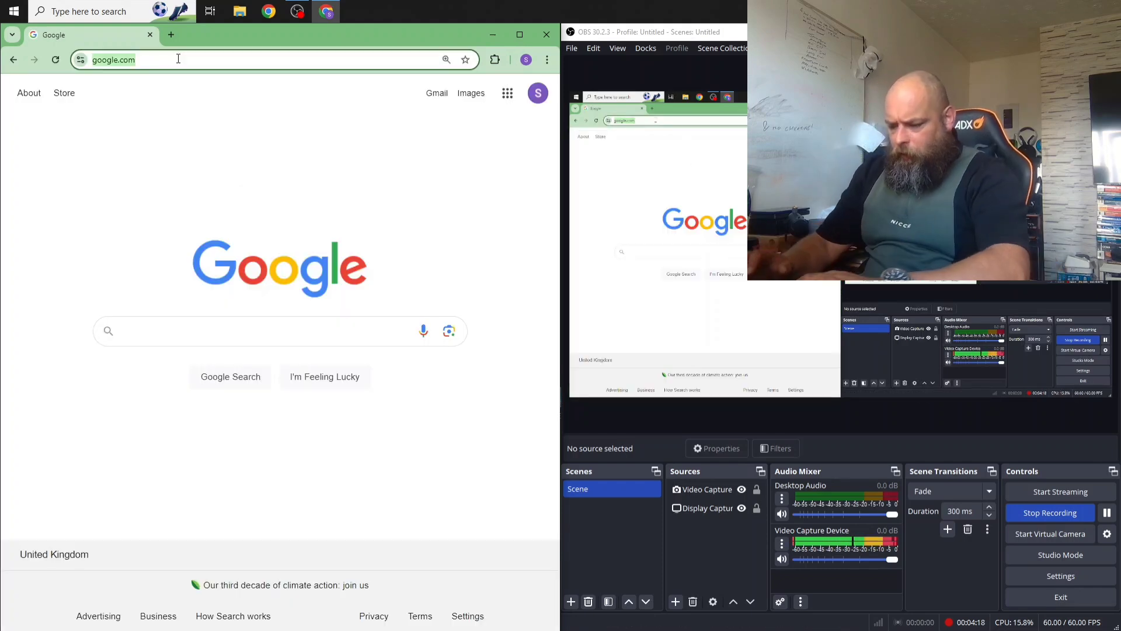
type("ROB.themayfamily.m")
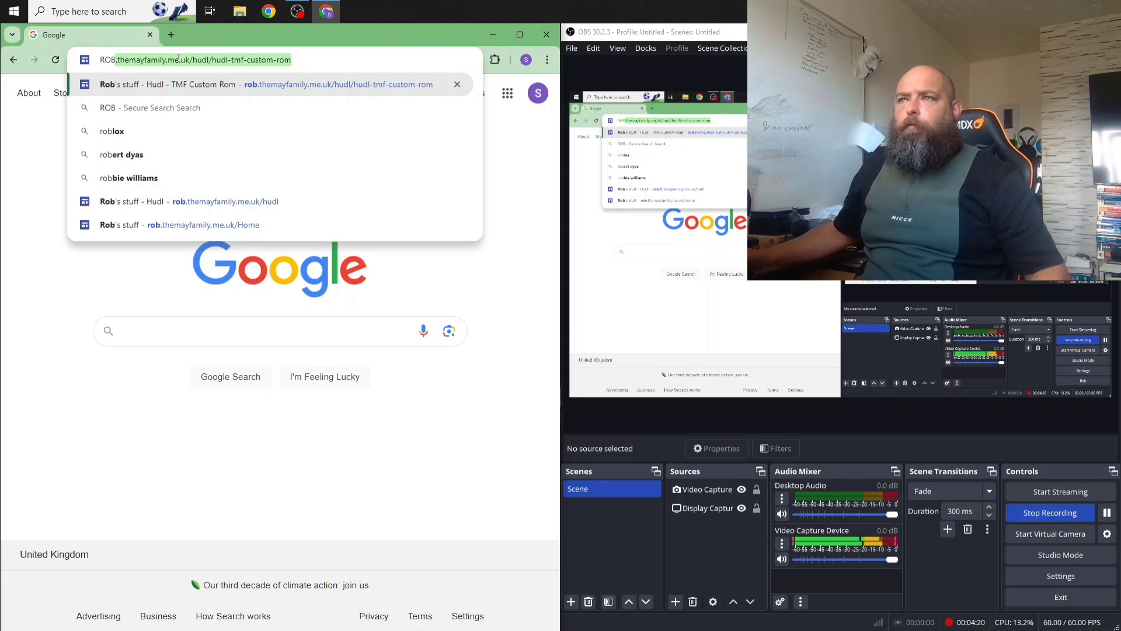
left_click(199, 83)
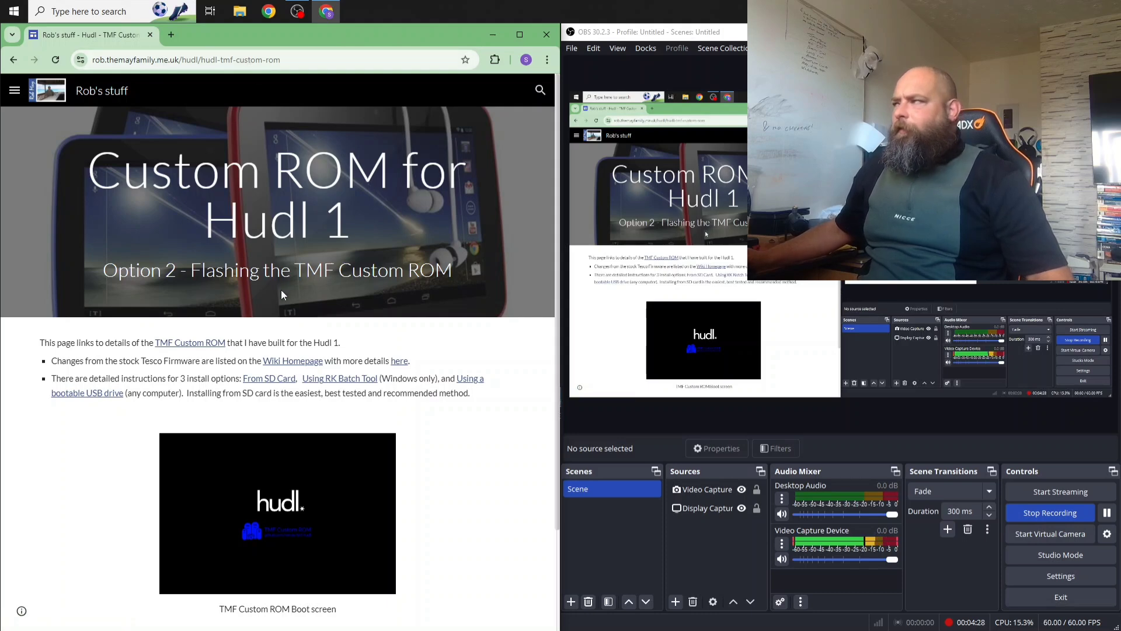
scroll(325, 330, "down", 1)
scroll(326, 330, "down", 2)
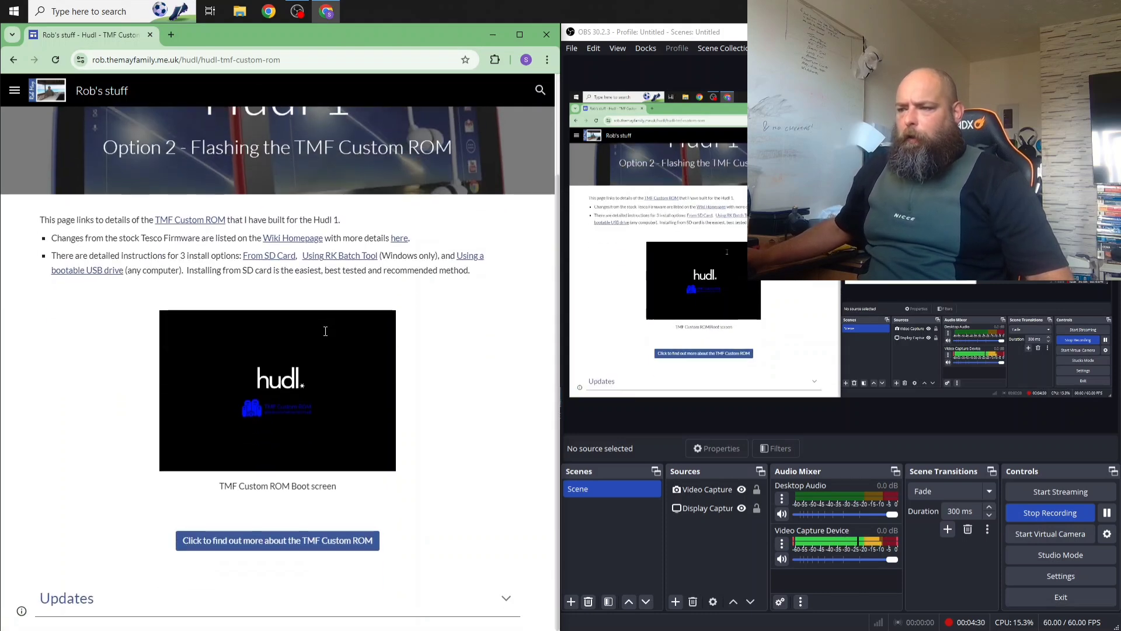
scroll(322, 333, "up", 2)
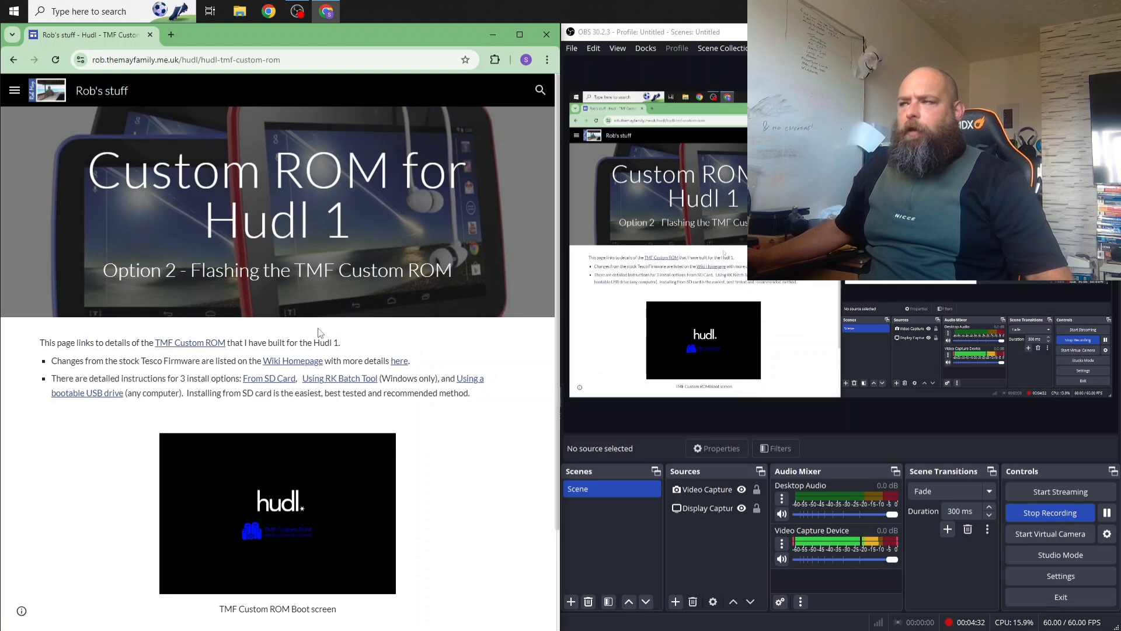